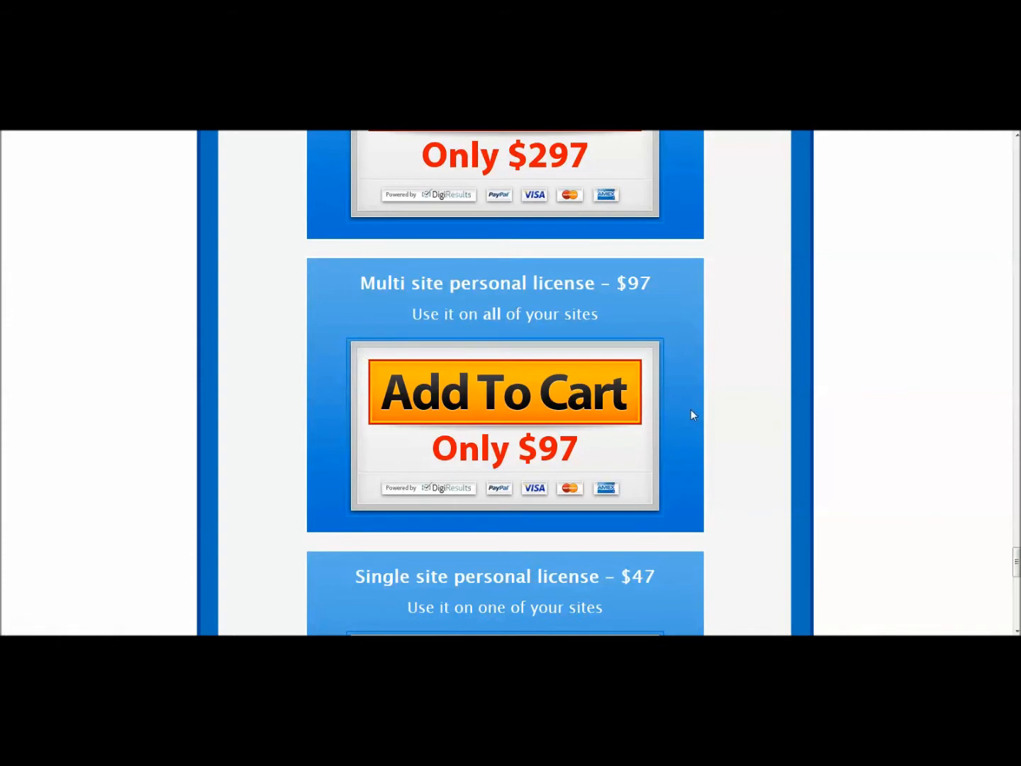
Step: Review the license options and feature descriptions on the Digi Article Blaster sales page
{"action": "scroll", "coordinate": [693, 382], "scroll_direction": "down", "scroll_amount": 3}
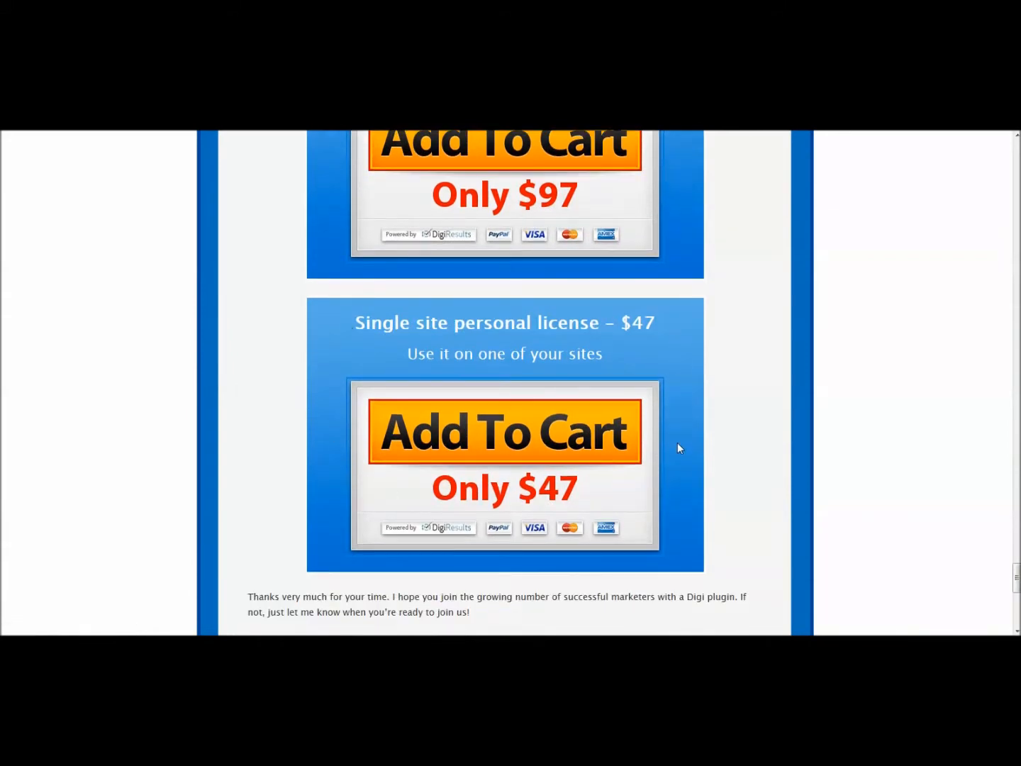
{"action": "scroll", "coordinate": [681, 454], "scroll_direction": "down", "scroll_amount": 2}
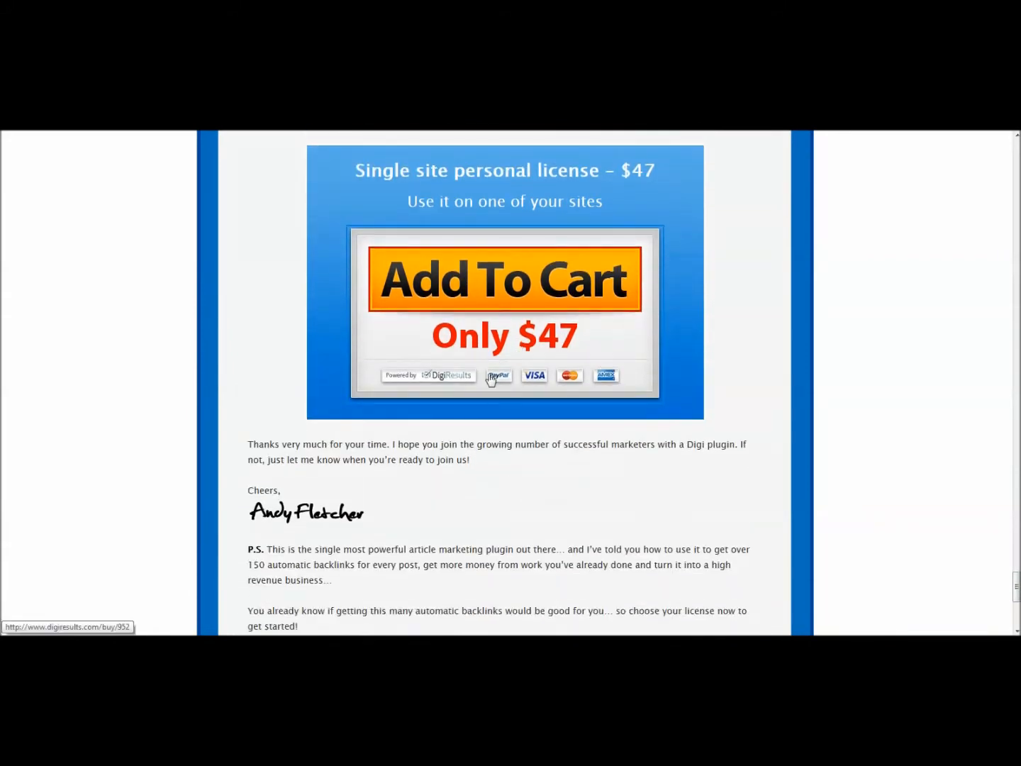
{"action": "scroll", "coordinate": [731, 470], "scroll_direction": "up", "scroll_amount": 1}
{"action": "scroll", "coordinate": [731, 472], "scroll_direction": "up", "scroll_amount": 2}
{"action": "scroll", "coordinate": [730, 471], "scroll_direction": "up", "scroll_amount": 20}
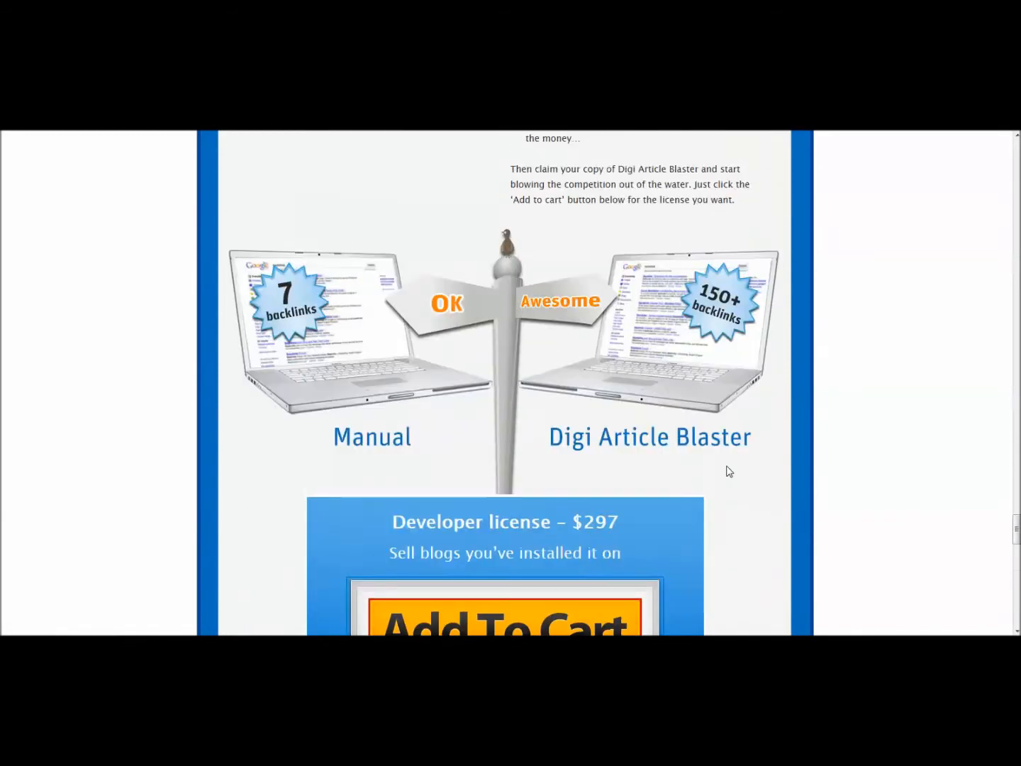
{"action": "scroll", "coordinate": [729, 470], "scroll_direction": "up", "scroll_amount": 20}
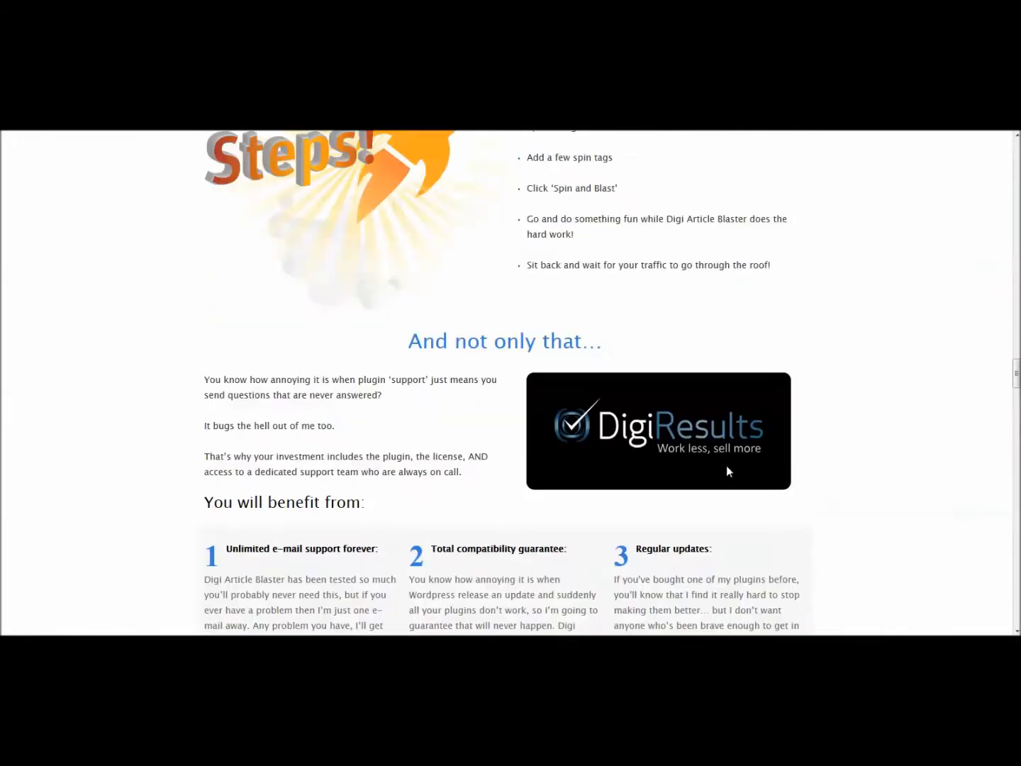
{"action": "scroll", "coordinate": [111, 552], "scroll_direction": "up", "scroll_amount": 1}
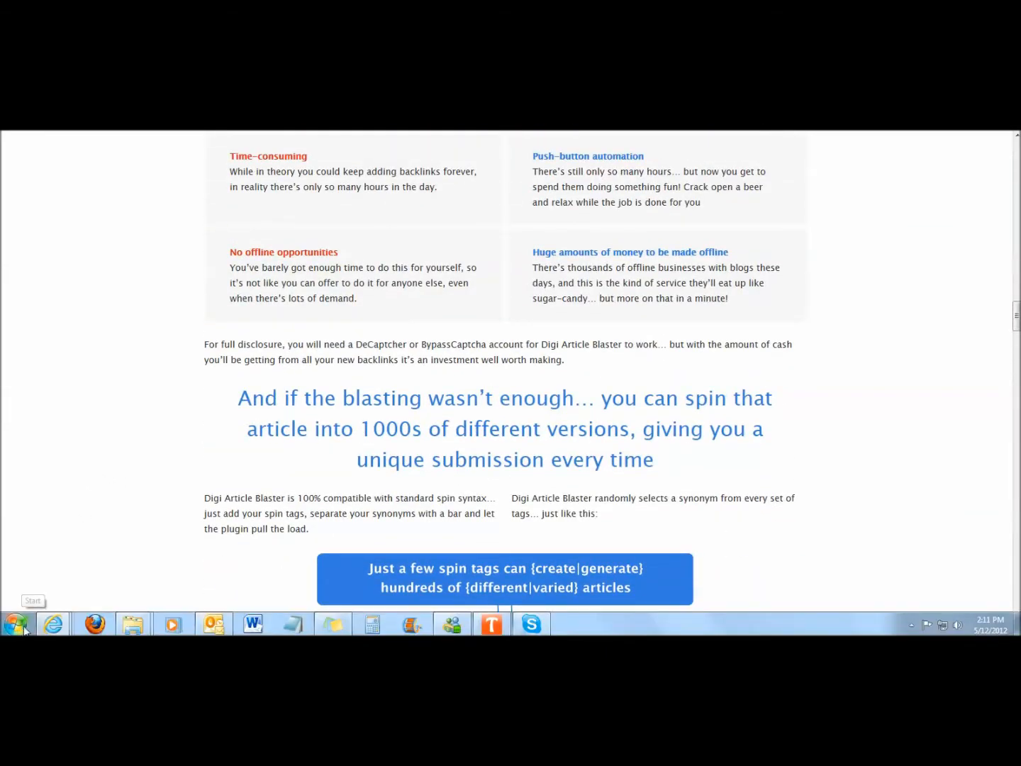
Step: Locate the digiarticleblaster-v1.5 zip file in the Downloads folder and close the file window
{"action": "left_click", "coordinate": [16, 624]}
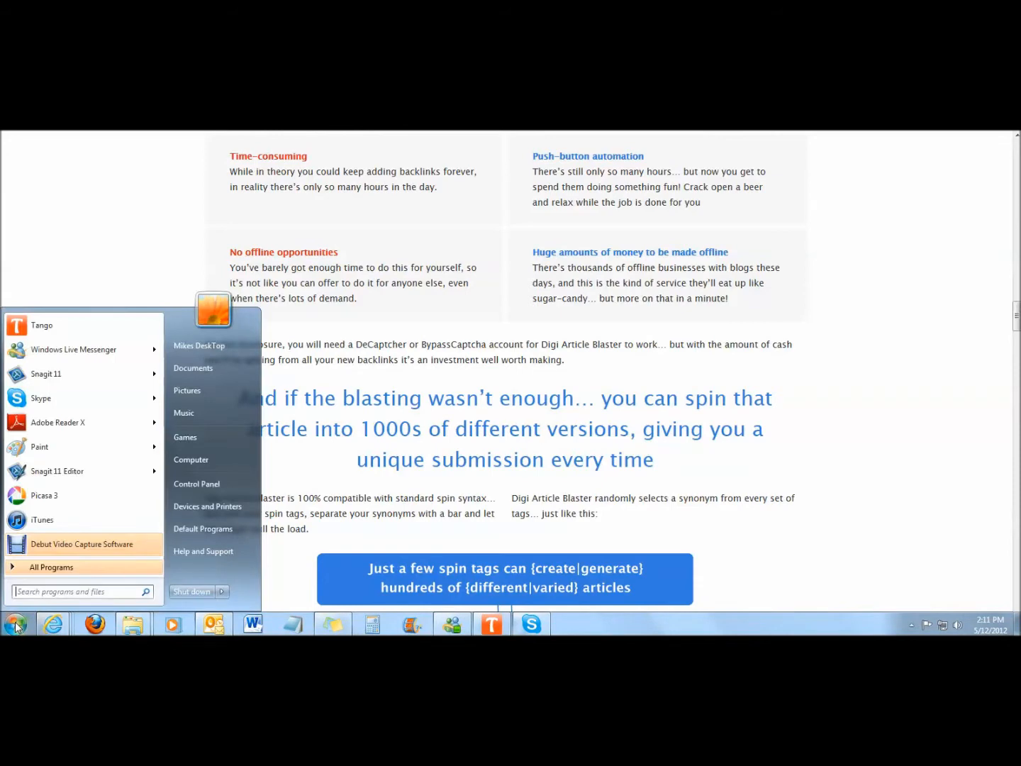
{"action": "left_click", "coordinate": [179, 370]}
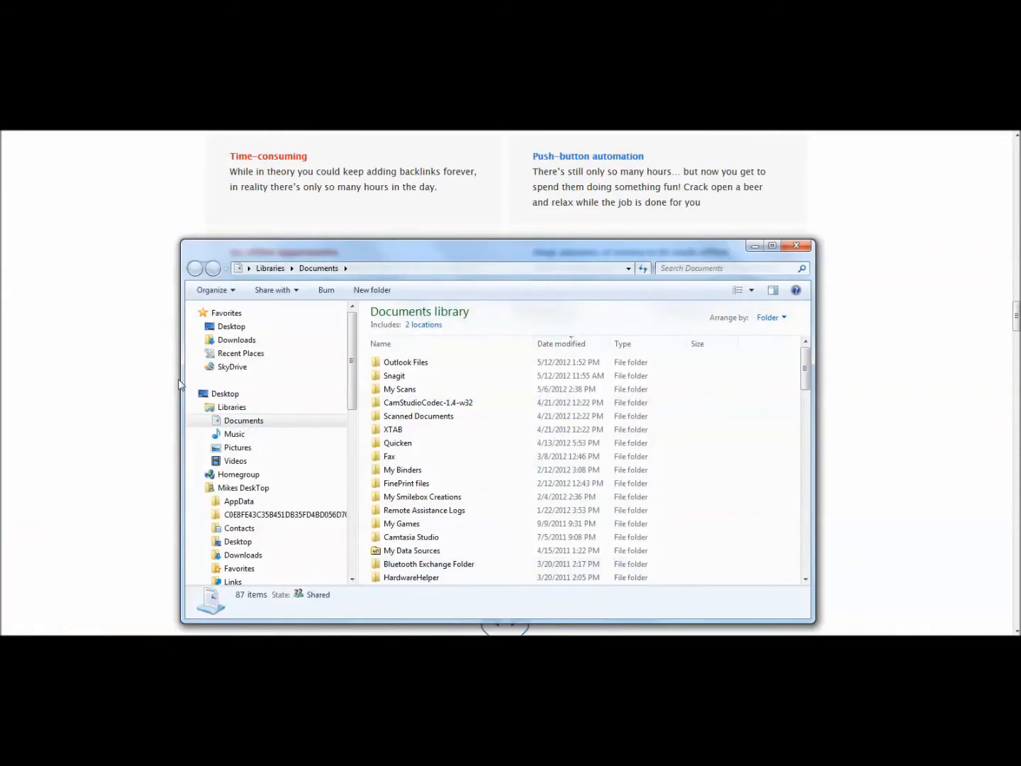
{"action": "left_click", "coordinate": [240, 341]}
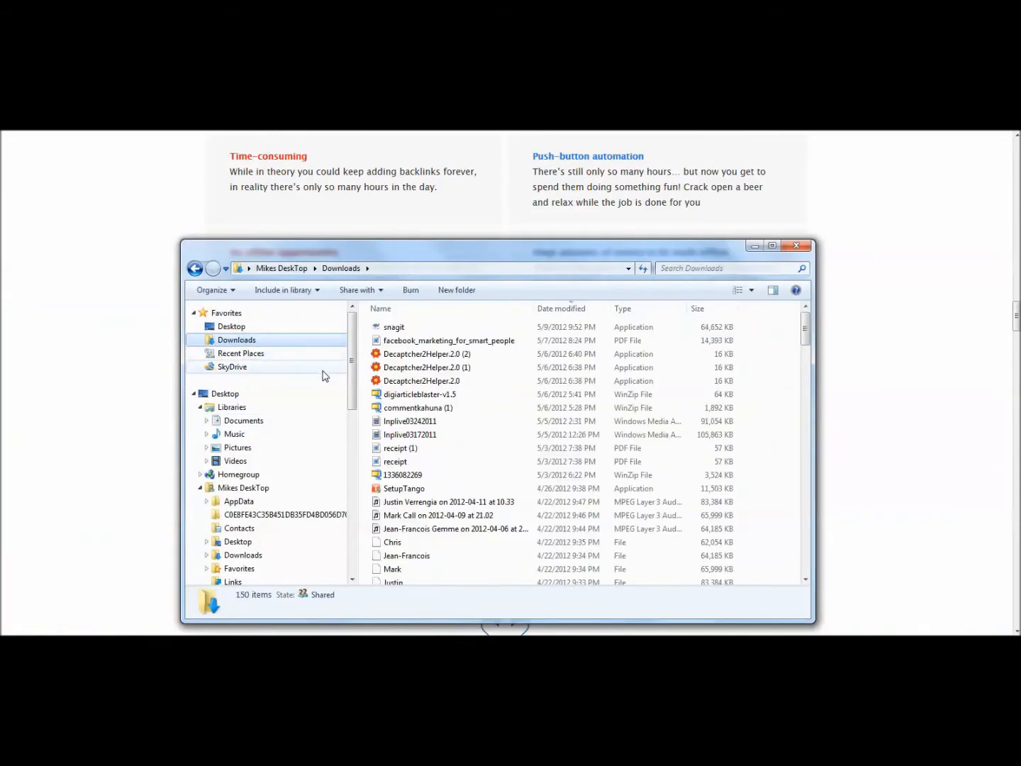
{"action": "left_click", "coordinate": [399, 400]}
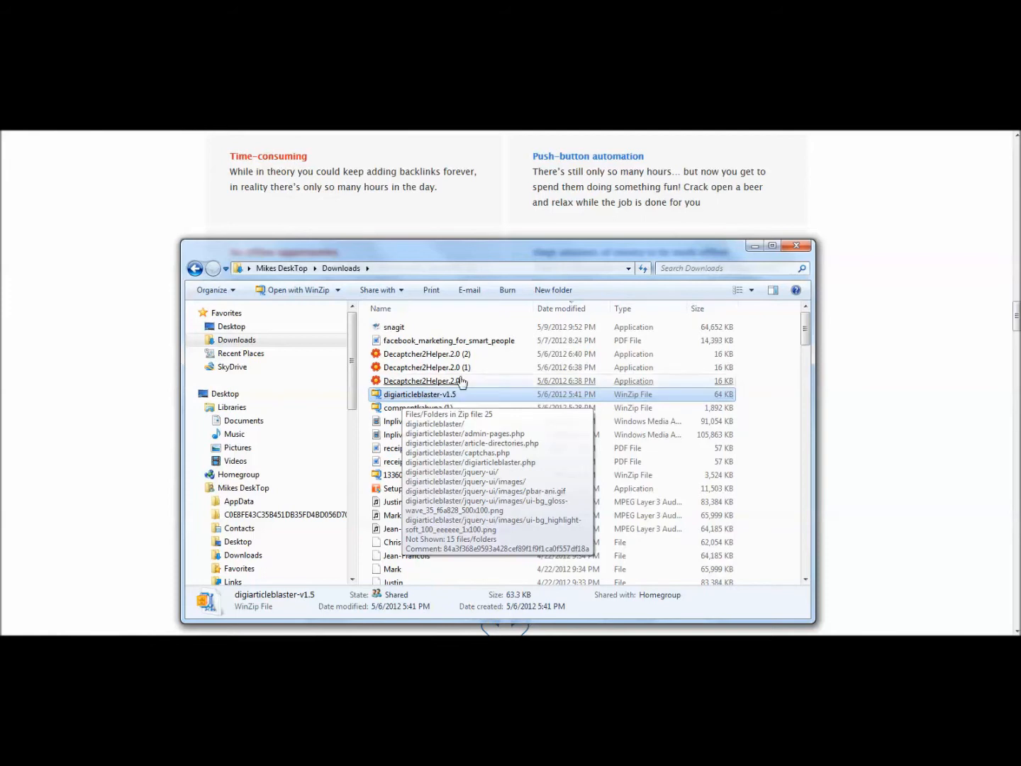
{"action": "left_click", "coordinate": [797, 247]}
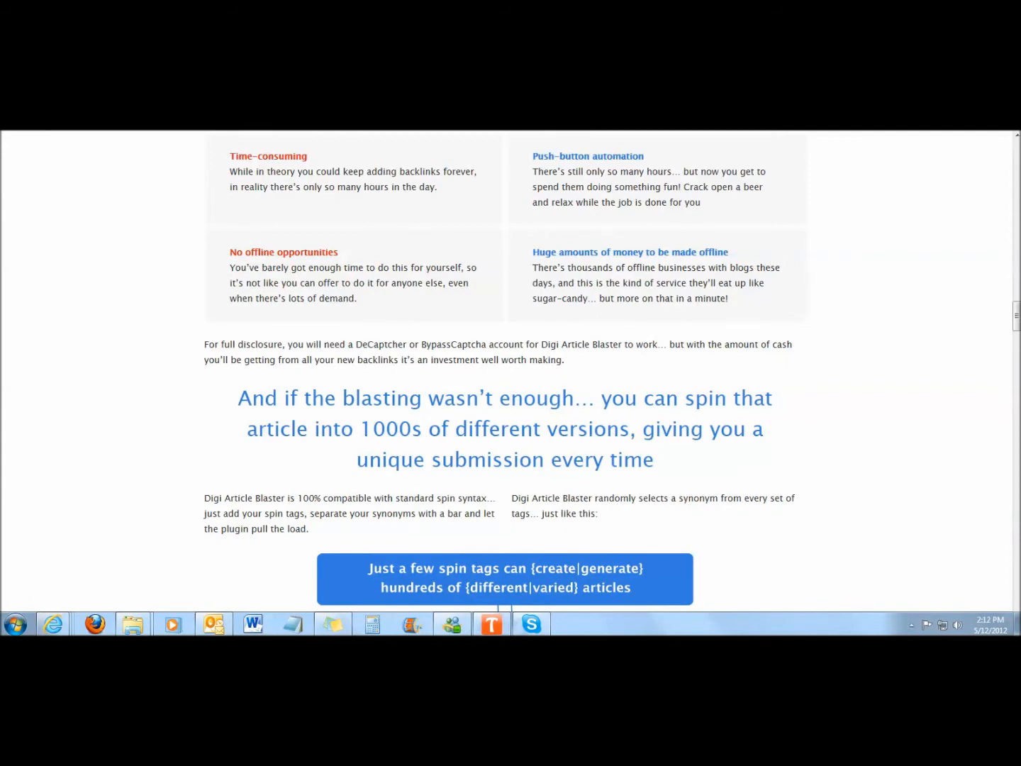
Step: Switch to the WordPress admin in the browser and open the page for uploading a new plugin in .zip format
{"action": "left_click", "coordinate": [54, 624]}
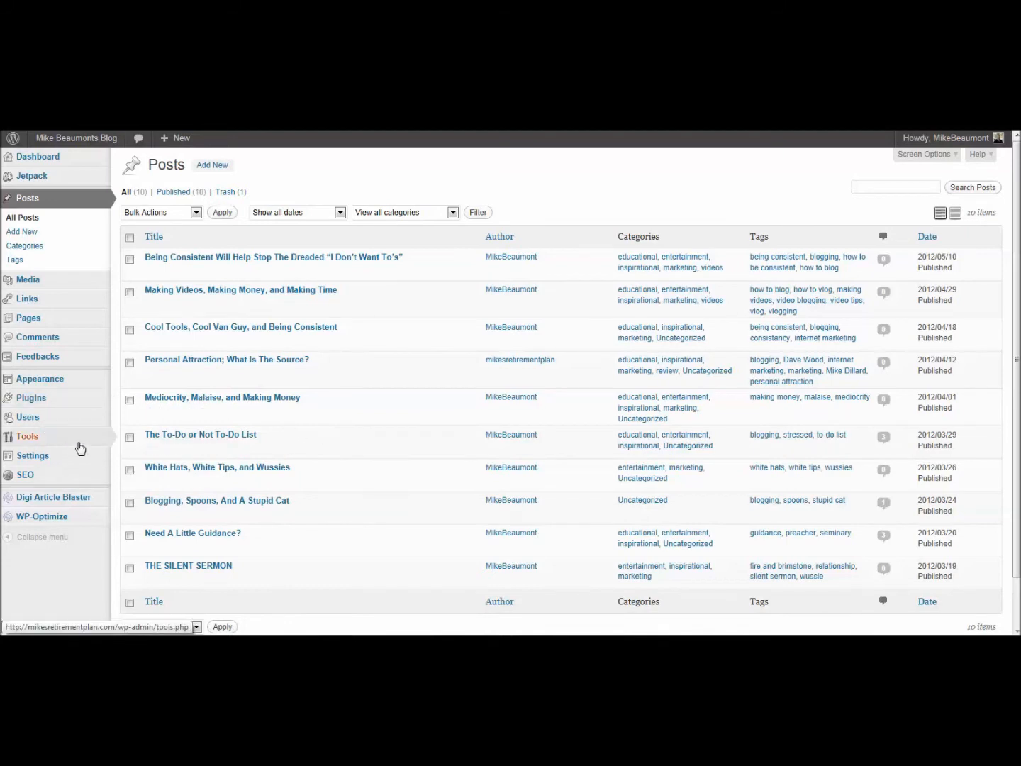
{"action": "mouse_move", "coordinate": [66, 399]}
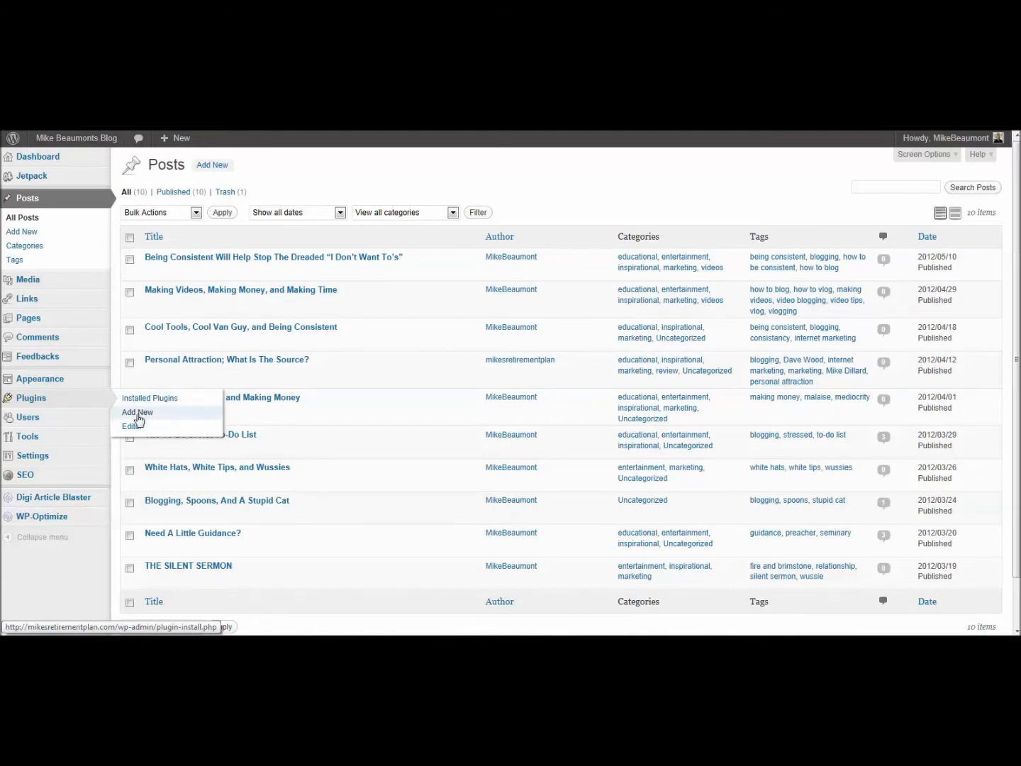
{"action": "left_click", "coordinate": [138, 419]}
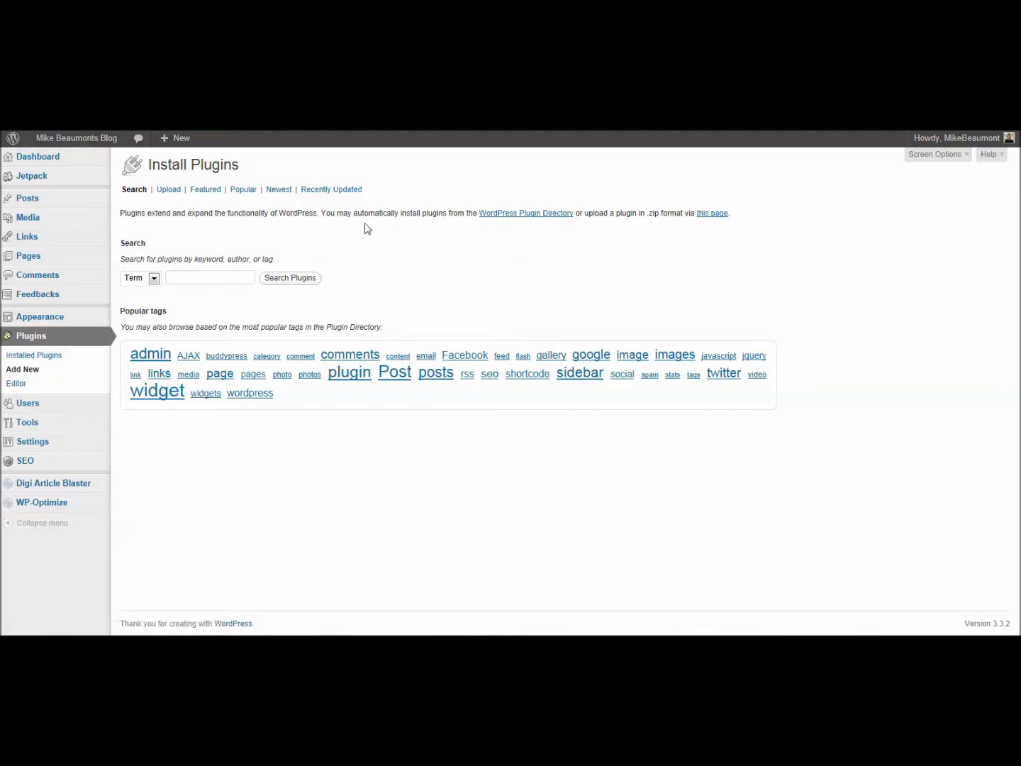
{"action": "left_click", "coordinate": [169, 192]}
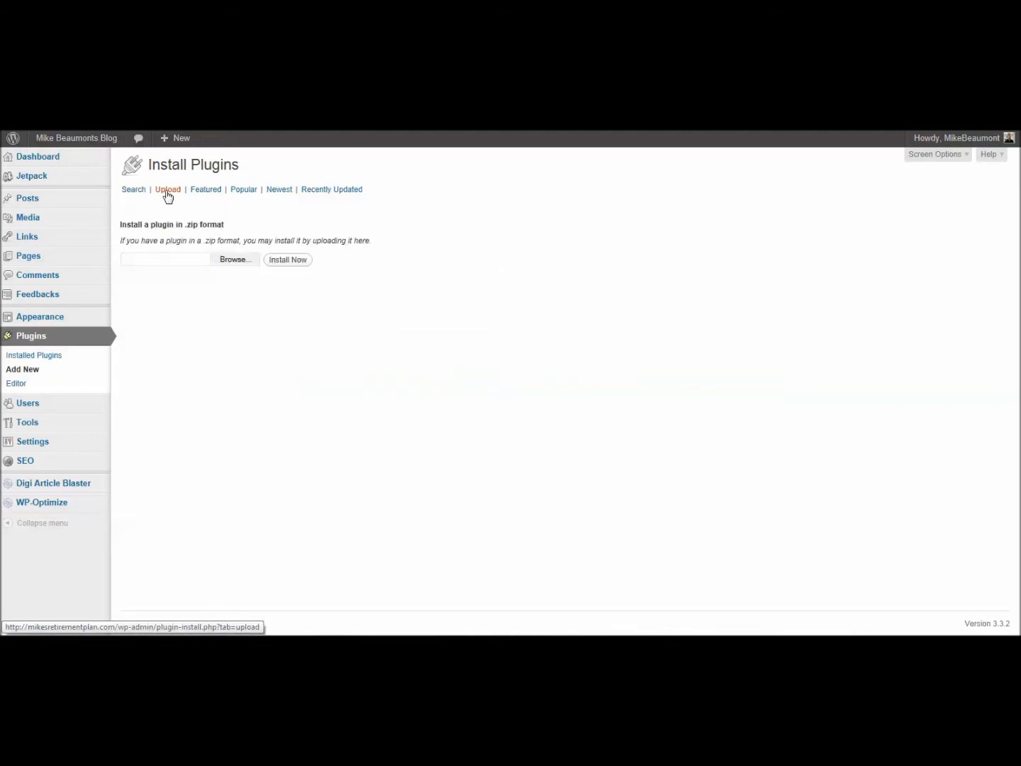
Step: Choose digiarticleblaster-v1.5 from the Downloads folder as the plugin file to upload
{"action": "left_click", "coordinate": [234, 264]}
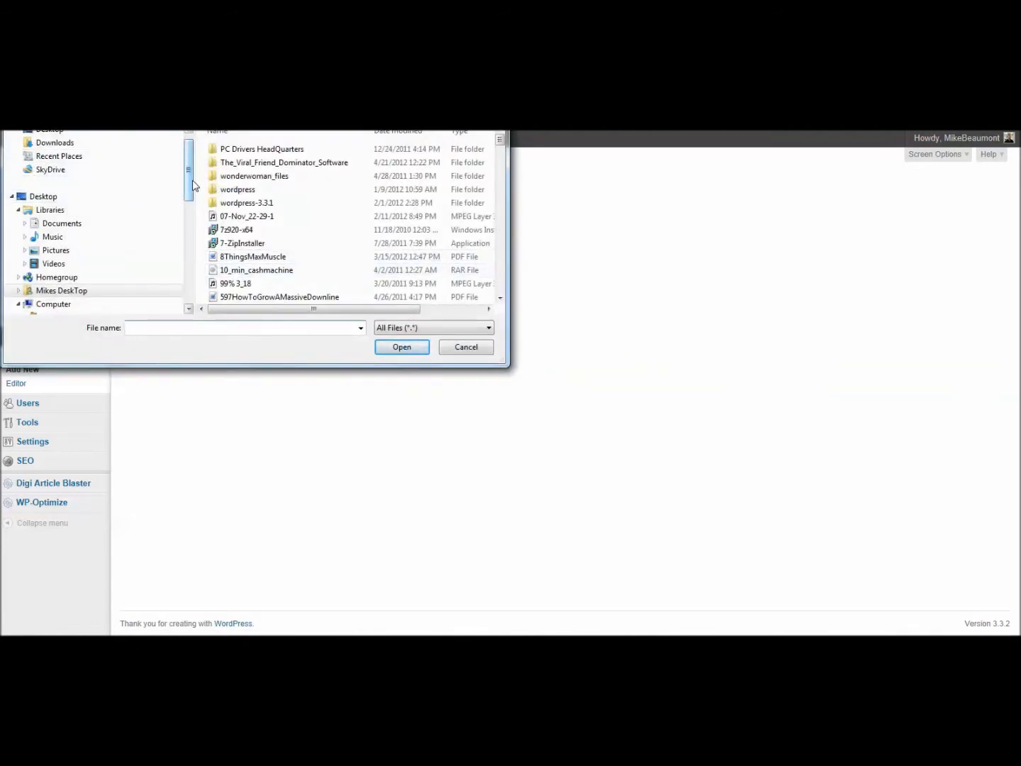
{"action": "scroll", "coordinate": [189, 163], "scroll_direction": "up", "scroll_amount": 1}
{"action": "left_click", "coordinate": [56, 162]}
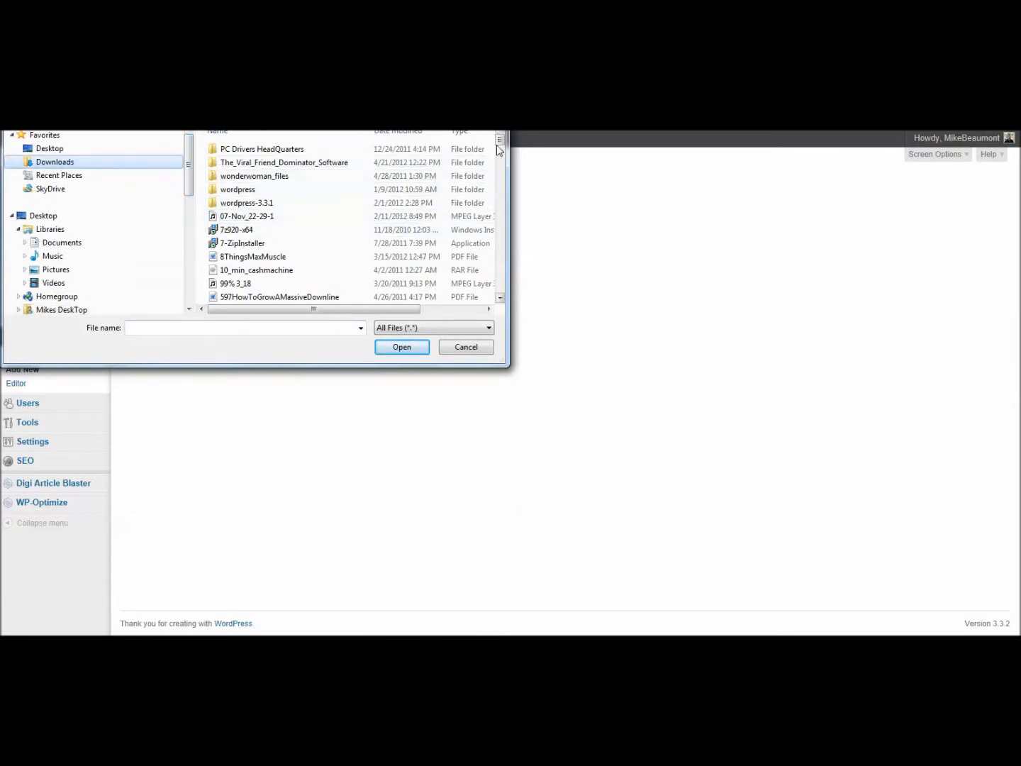
{"action": "left_click_drag", "start_coordinate": [499, 143], "coordinate": [499, 183]}
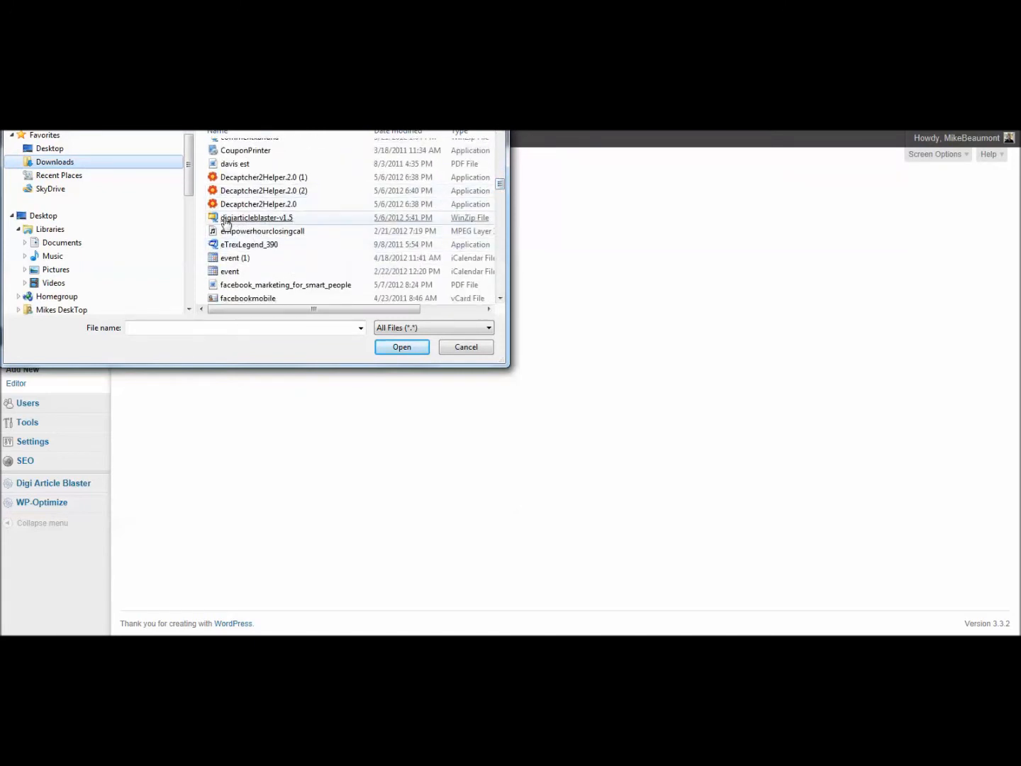
{"action": "left_click", "coordinate": [275, 219]}
{"action": "double_click", "coordinate": [250, 219]}
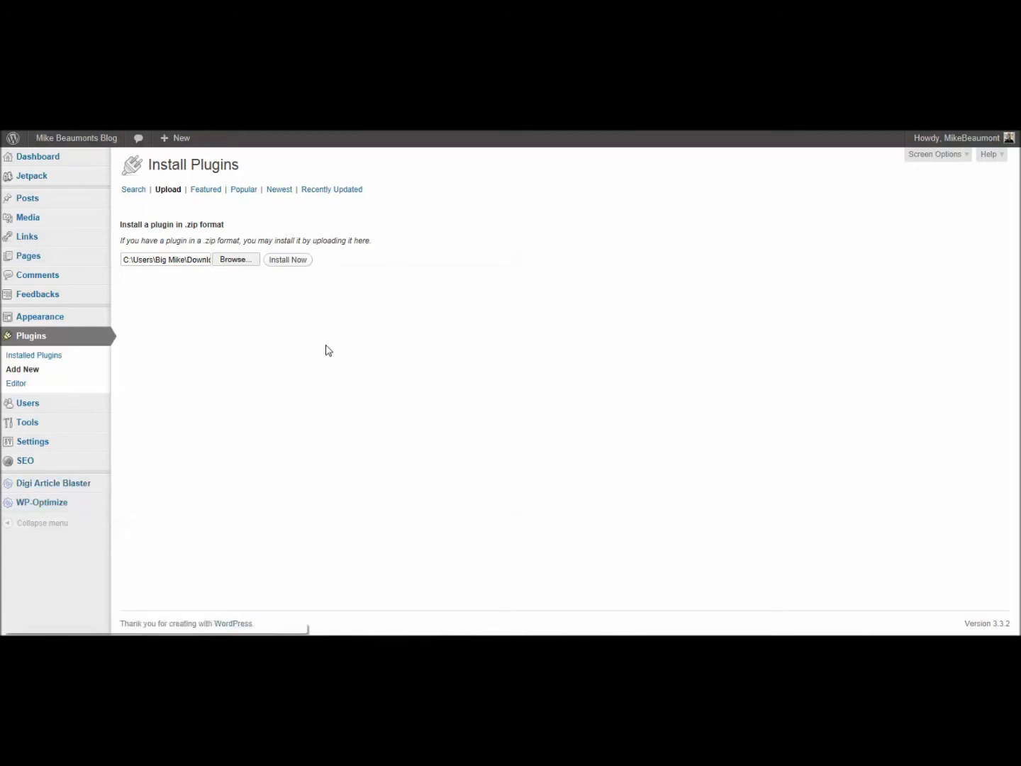
Step: Open the Digi Article Blaster settings and look at the captcha service provider choices
{"action": "left_click", "coordinate": [50, 485]}
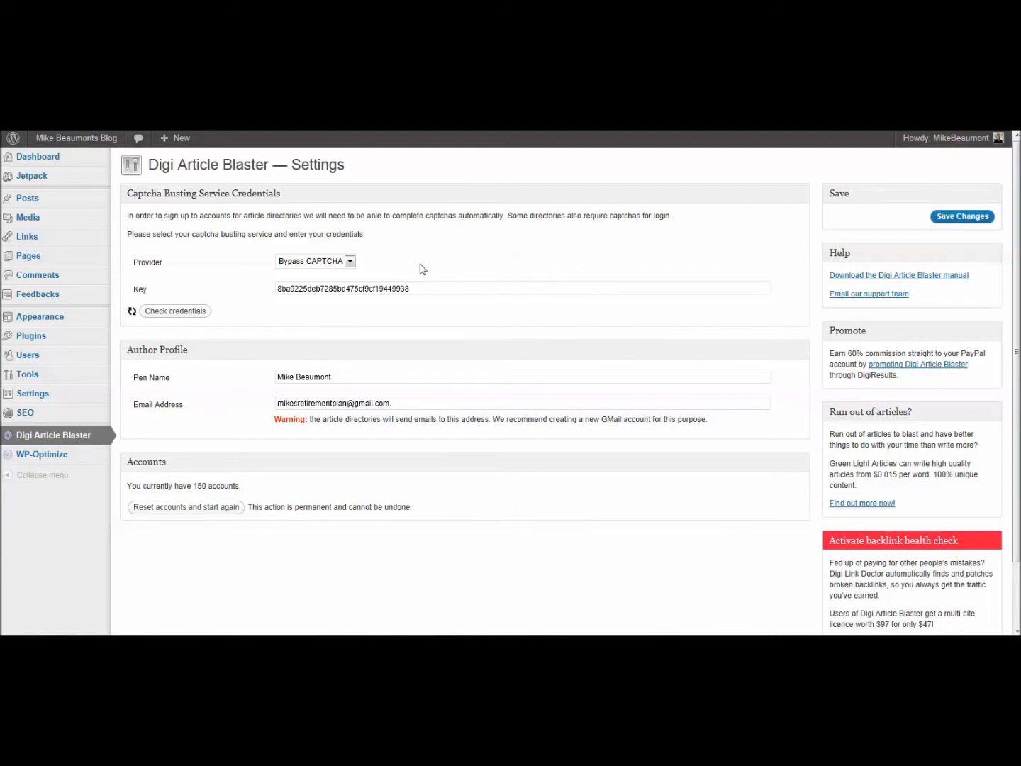
{"action": "left_click", "coordinate": [350, 262]}
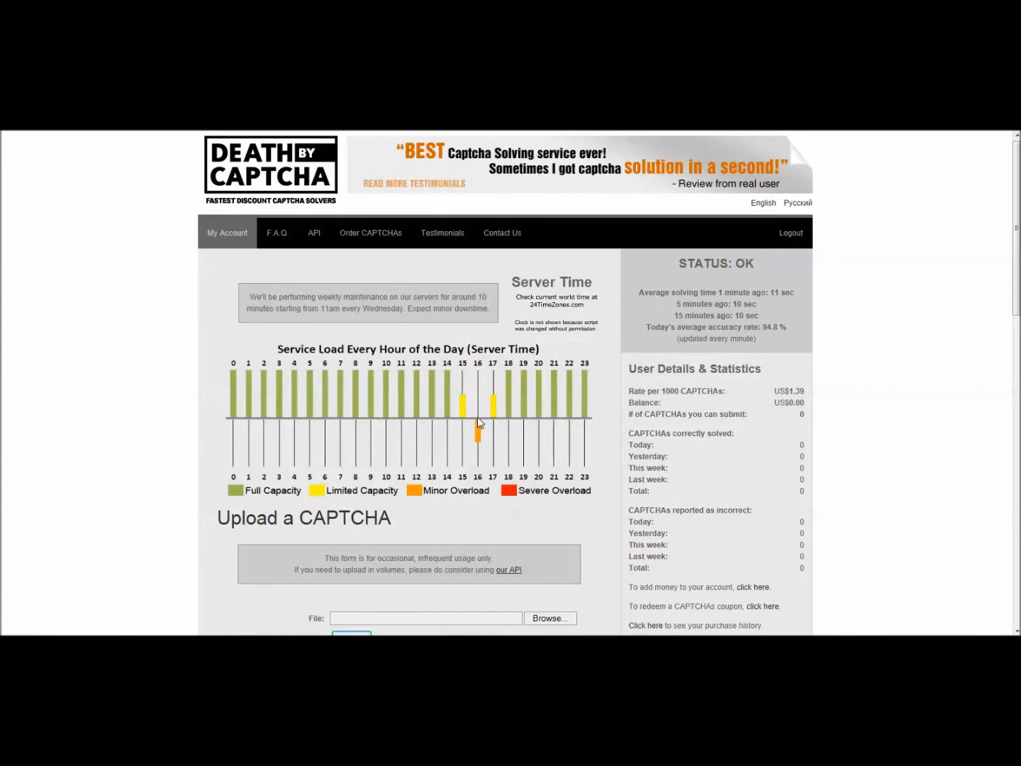
Step: Examine the Death by Captcha account page, including its service load, statistics and account options, and open the captcha ordering page
{"action": "scroll", "coordinate": [838, 465], "scroll_direction": "down", "scroll_amount": 3}
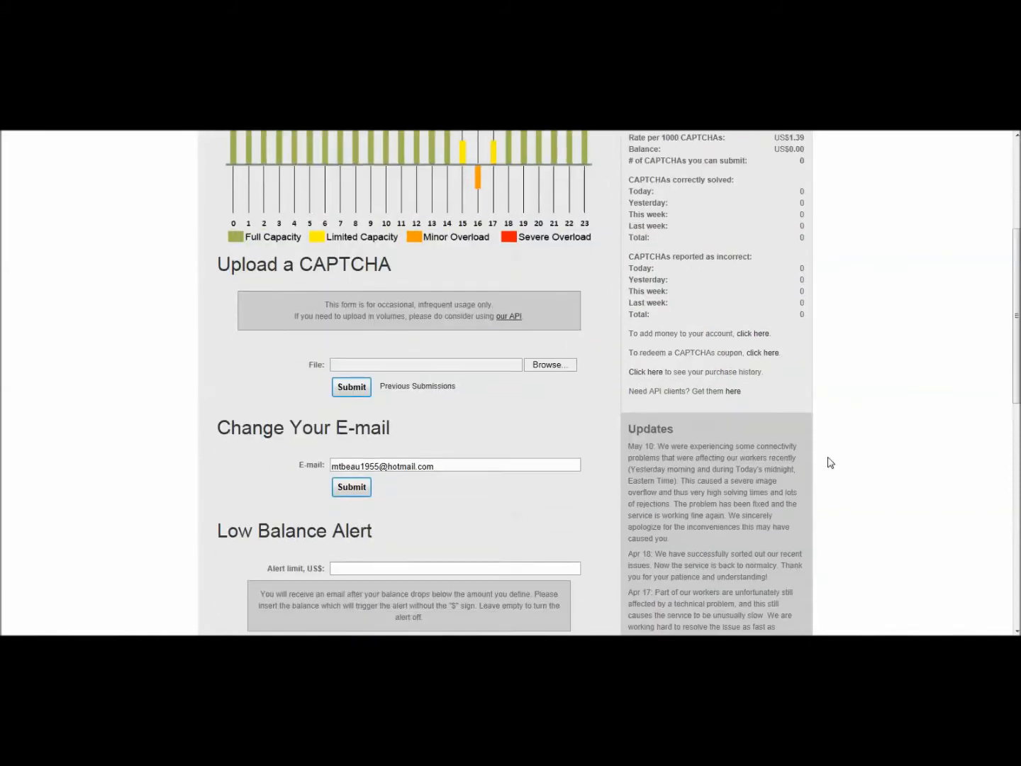
{"action": "scroll", "coordinate": [359, 412], "scroll_direction": "down", "scroll_amount": 3}
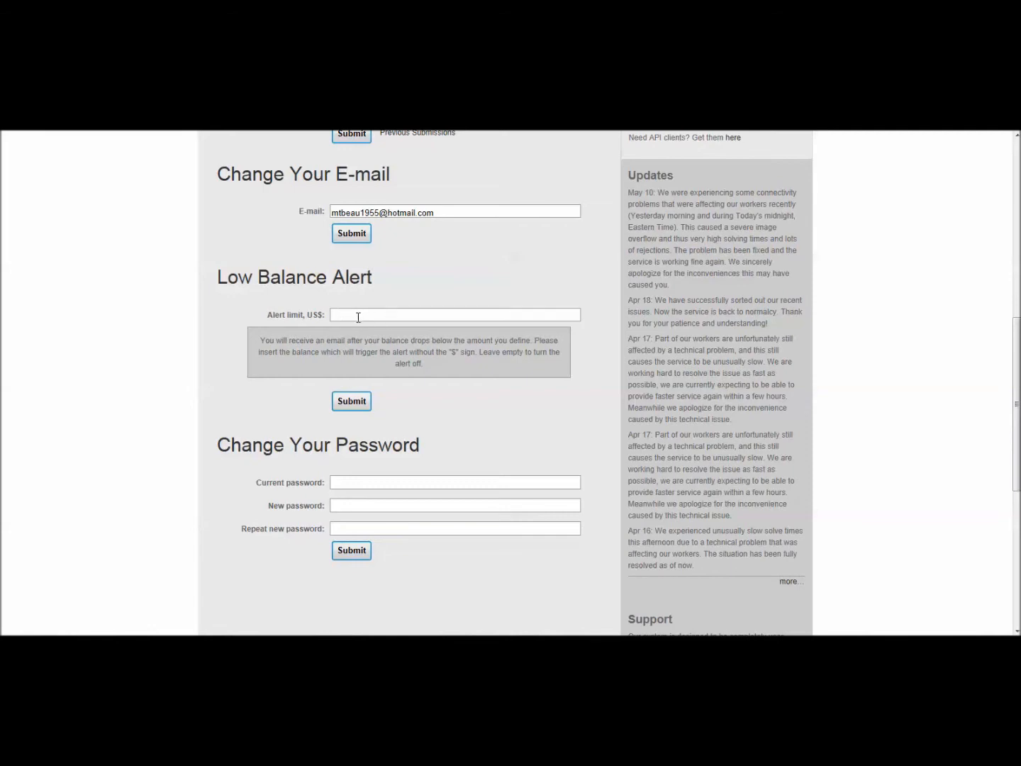
{"action": "scroll", "coordinate": [548, 425], "scroll_direction": "up", "scroll_amount": 10}
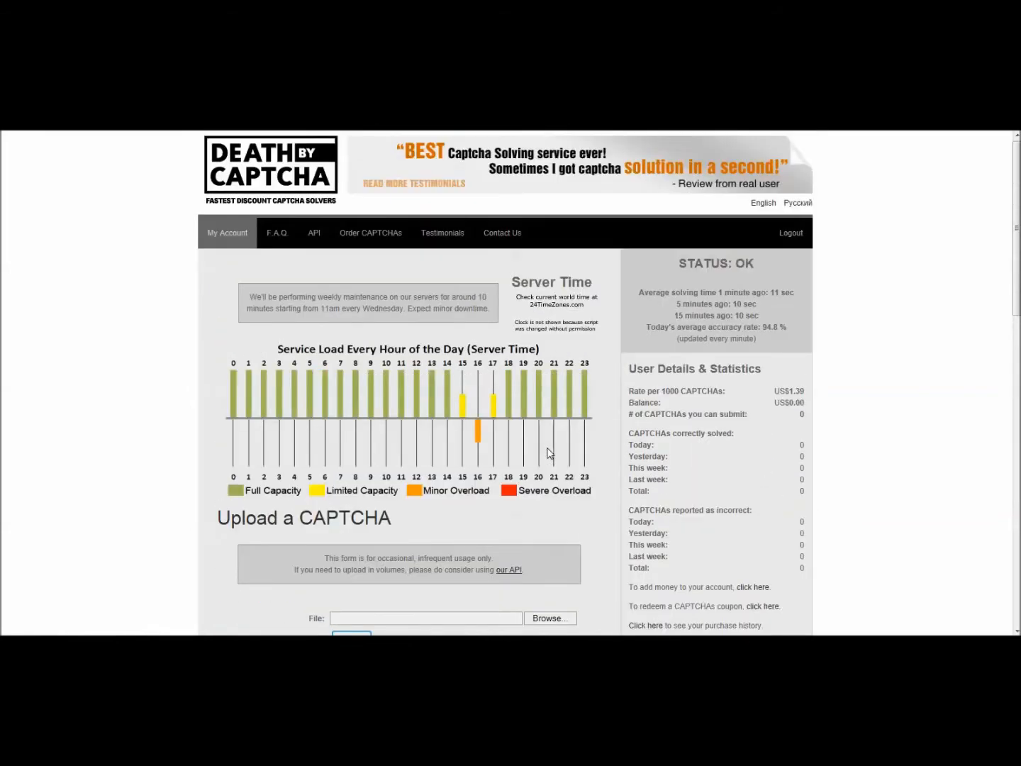
{"action": "left_click", "coordinate": [374, 239]}
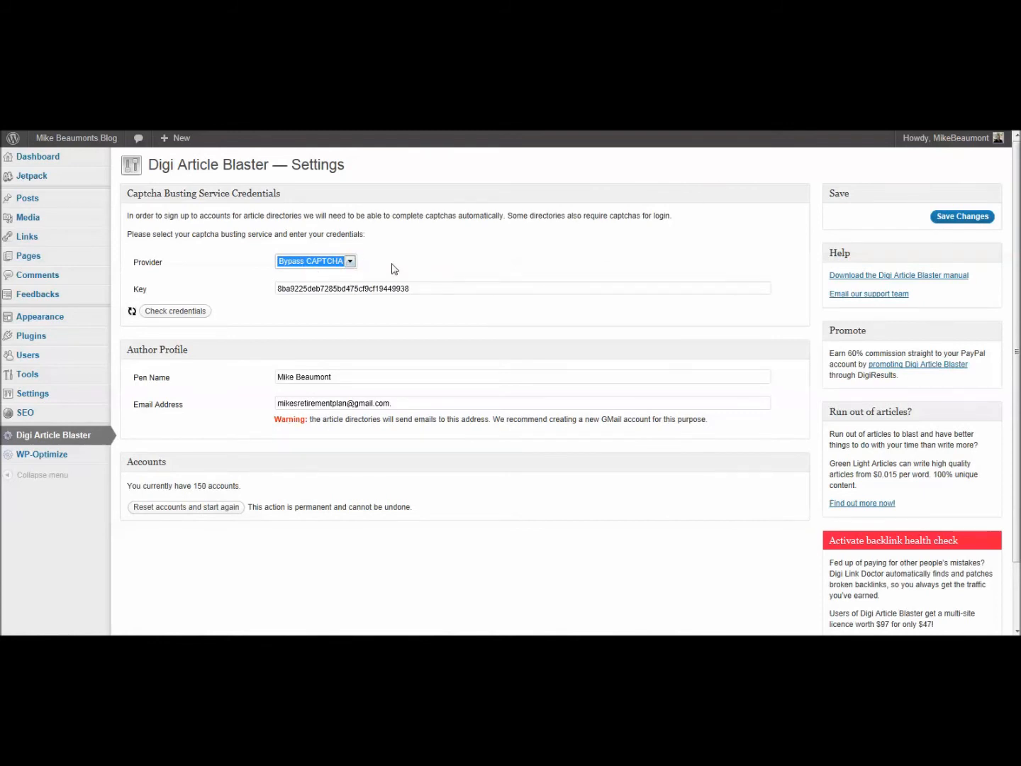
Step: Select Bypass CAPTCHA as the provider in the Digi Article Blaster settings and review the remaining settings
{"action": "left_click", "coordinate": [351, 263]}
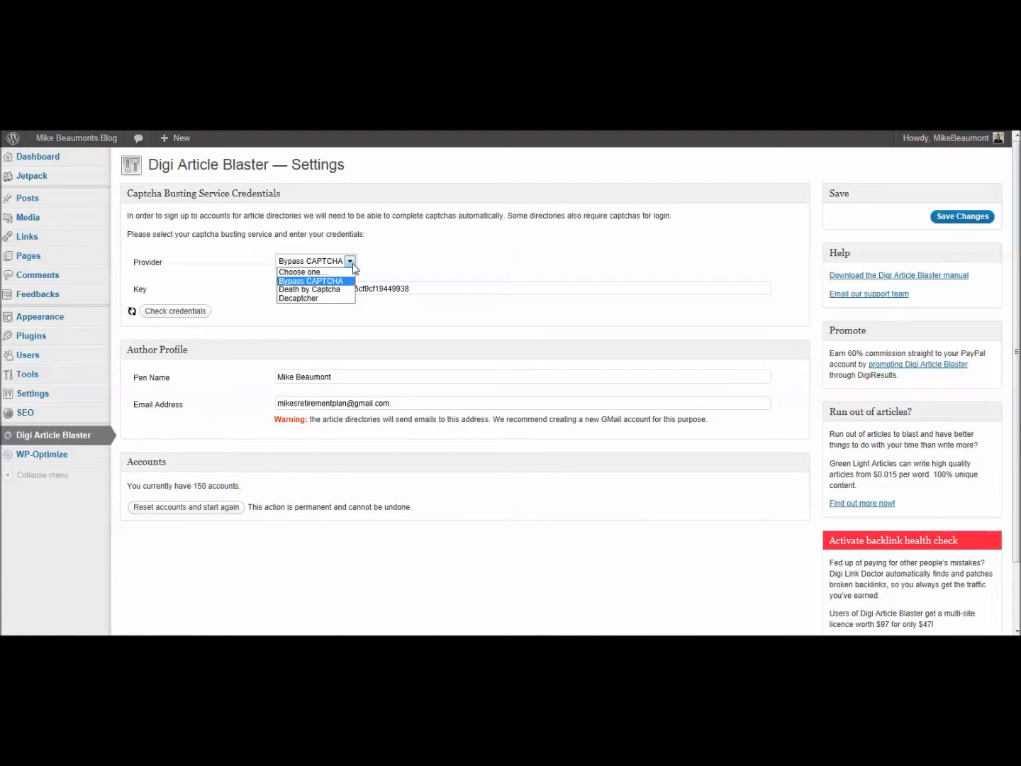
{"action": "left_click", "coordinate": [315, 282]}
{"action": "scroll", "coordinate": [611, 417], "scroll_direction": "down", "scroll_amount": 3}
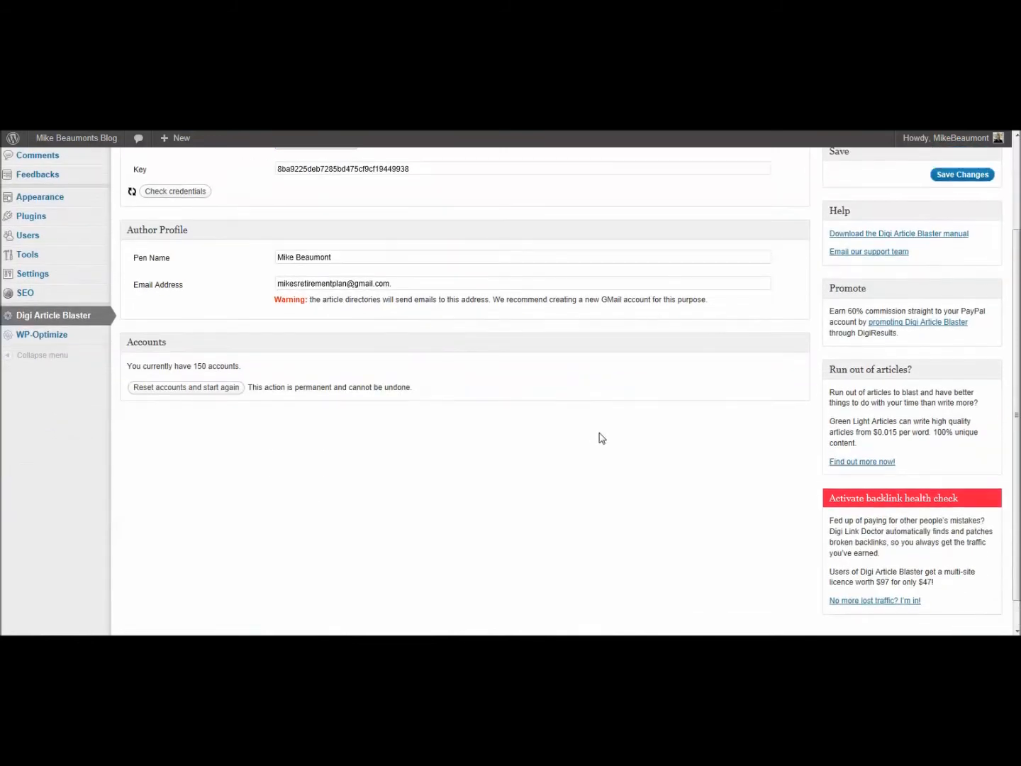
{"action": "scroll", "coordinate": [584, 473], "scroll_direction": "down", "scroll_amount": 3}
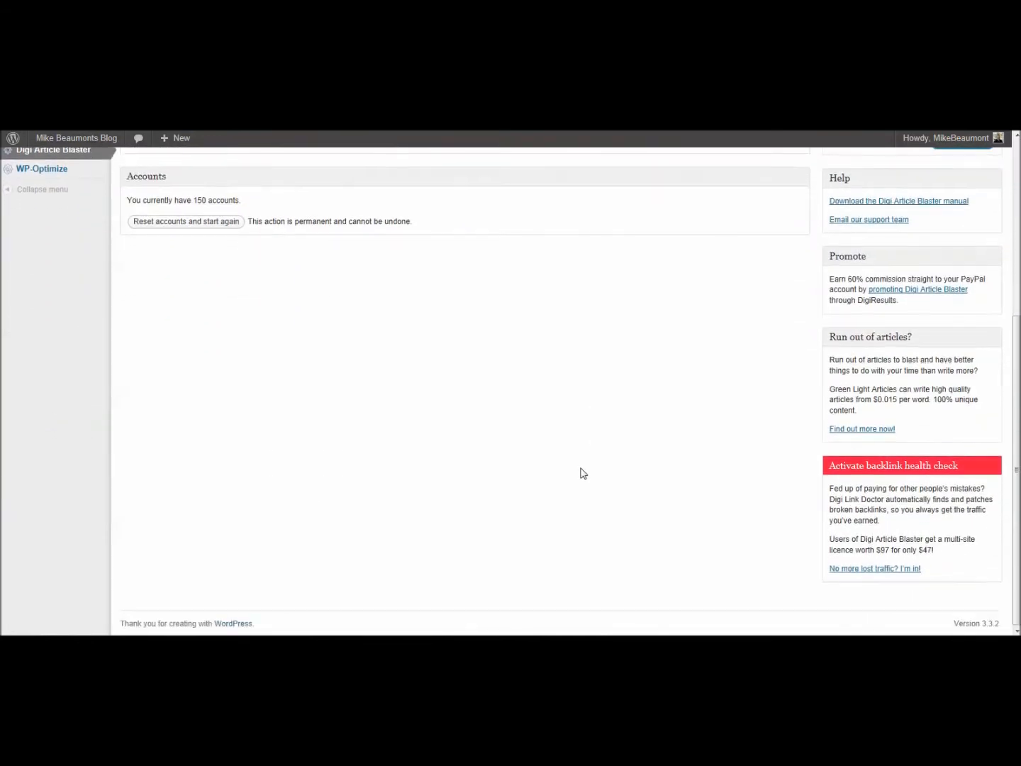
{"action": "scroll", "coordinate": [583, 474], "scroll_direction": "down", "scroll_amount": 1}
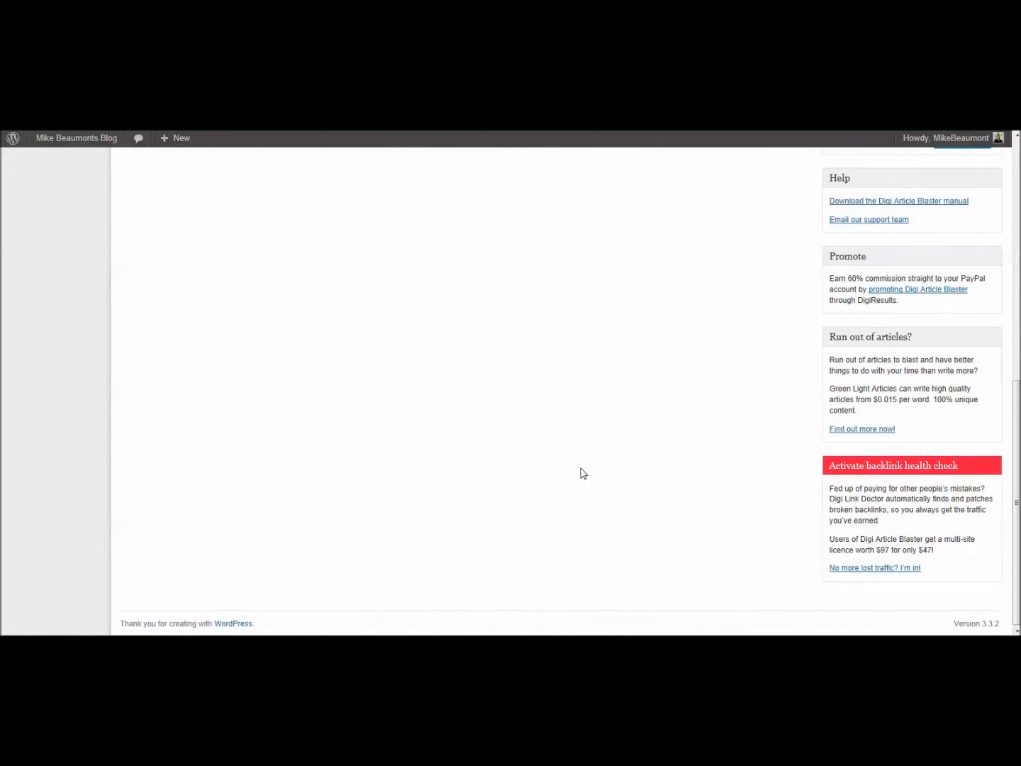
{"action": "scroll", "coordinate": [694, 468], "scroll_direction": "up", "scroll_amount": 1}
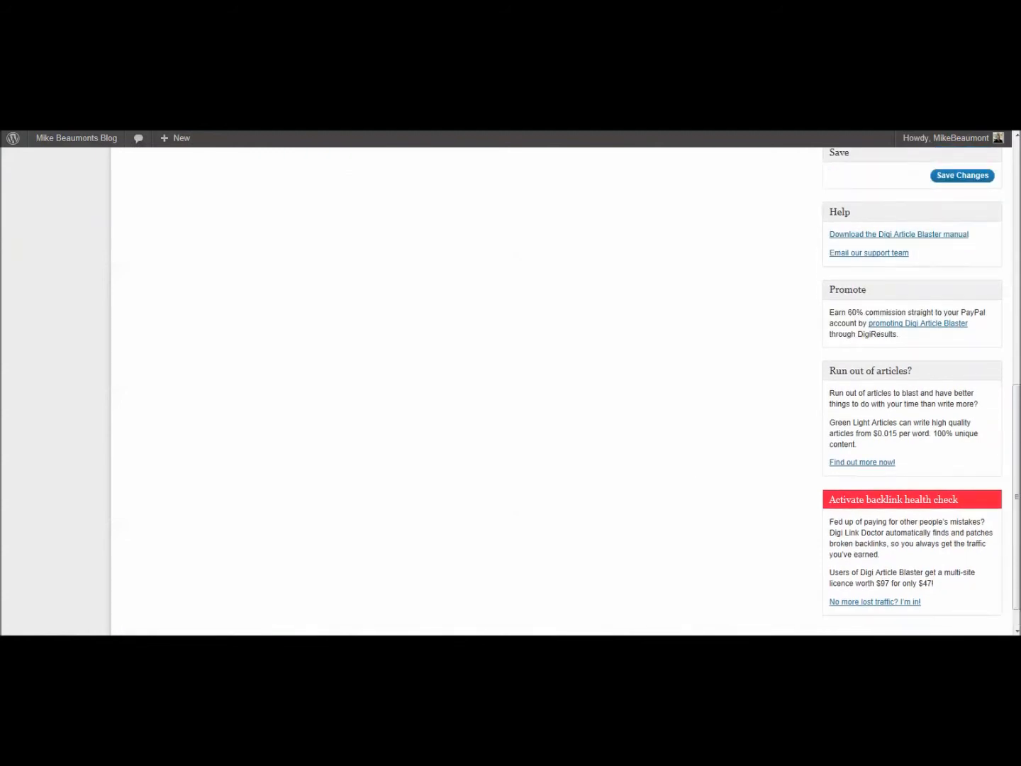
{"action": "left_click_drag", "start_coordinate": [1019, 444], "coordinate": [1017, 374]}
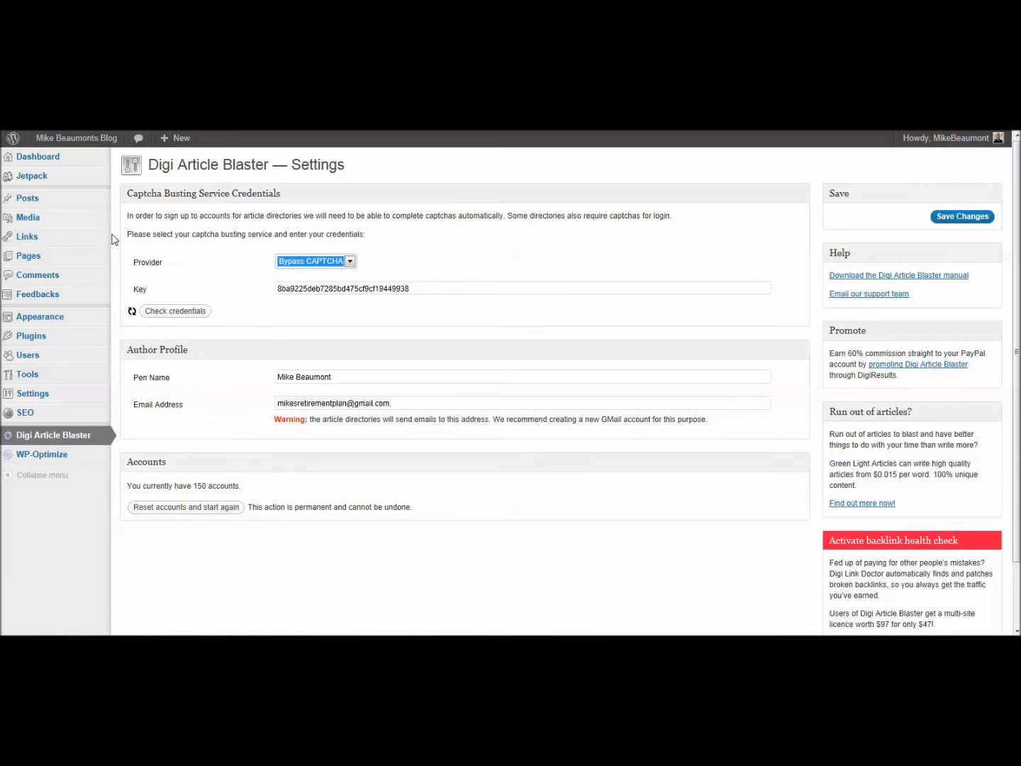
Step: Open the post "Being Consistent Will Help Stop The Dreaded "I Don't Want To's"" for editing and read through its opening text
{"action": "mouse_move", "coordinate": [60, 206]}
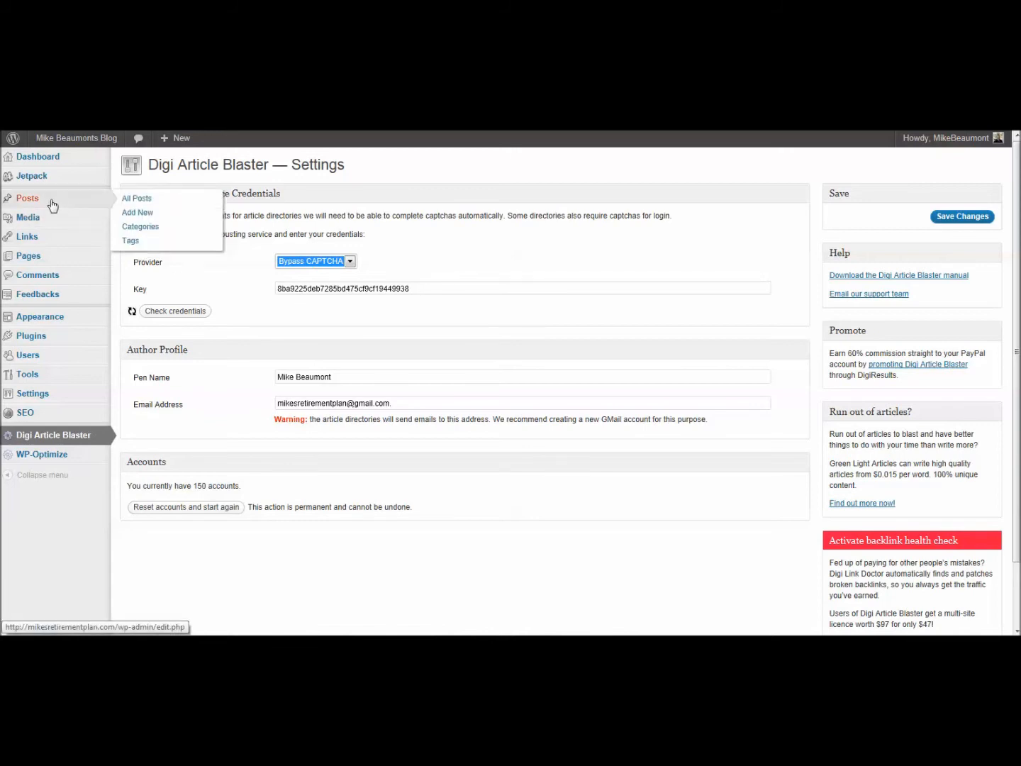
{"action": "left_click", "coordinate": [139, 202]}
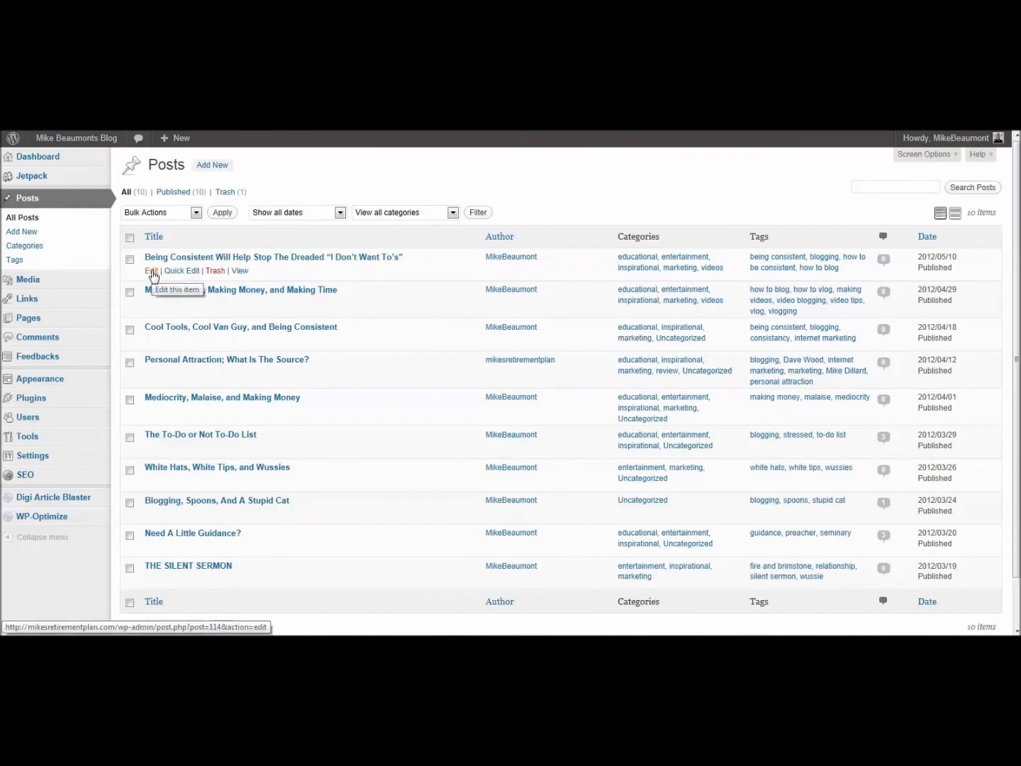
{"action": "left_click", "coordinate": [151, 273]}
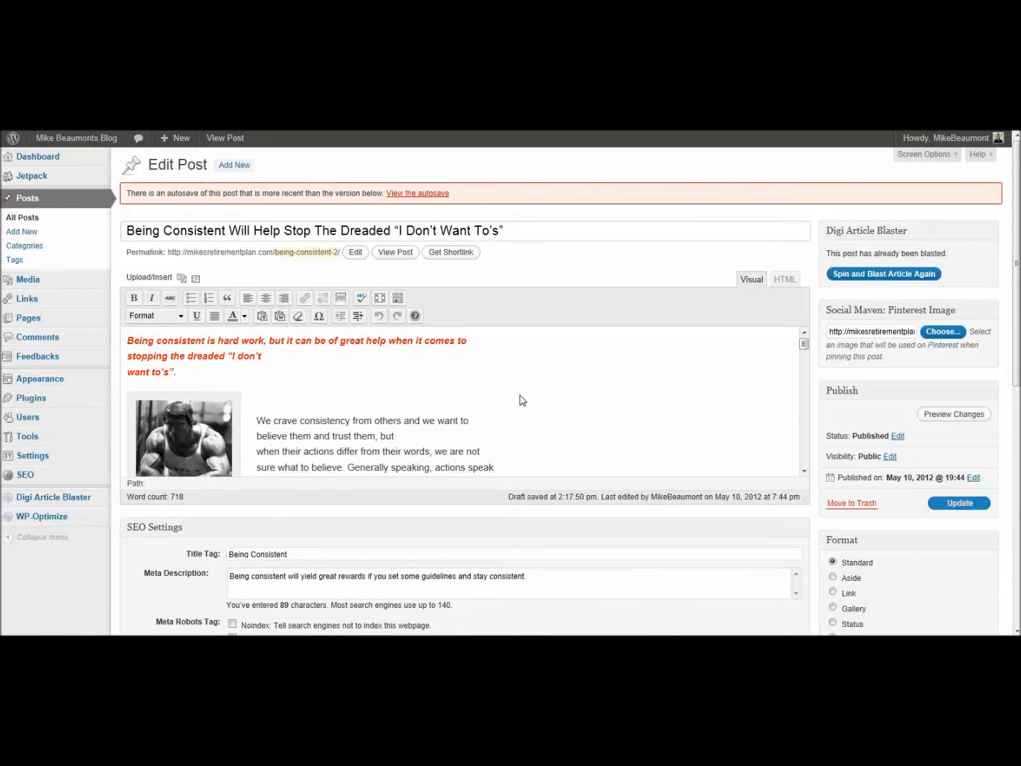
{"action": "scroll", "coordinate": [537, 410], "scroll_direction": "down", "scroll_amount": 1}
{"action": "scroll", "coordinate": [538, 410], "scroll_direction": "down", "scroll_amount": 1}
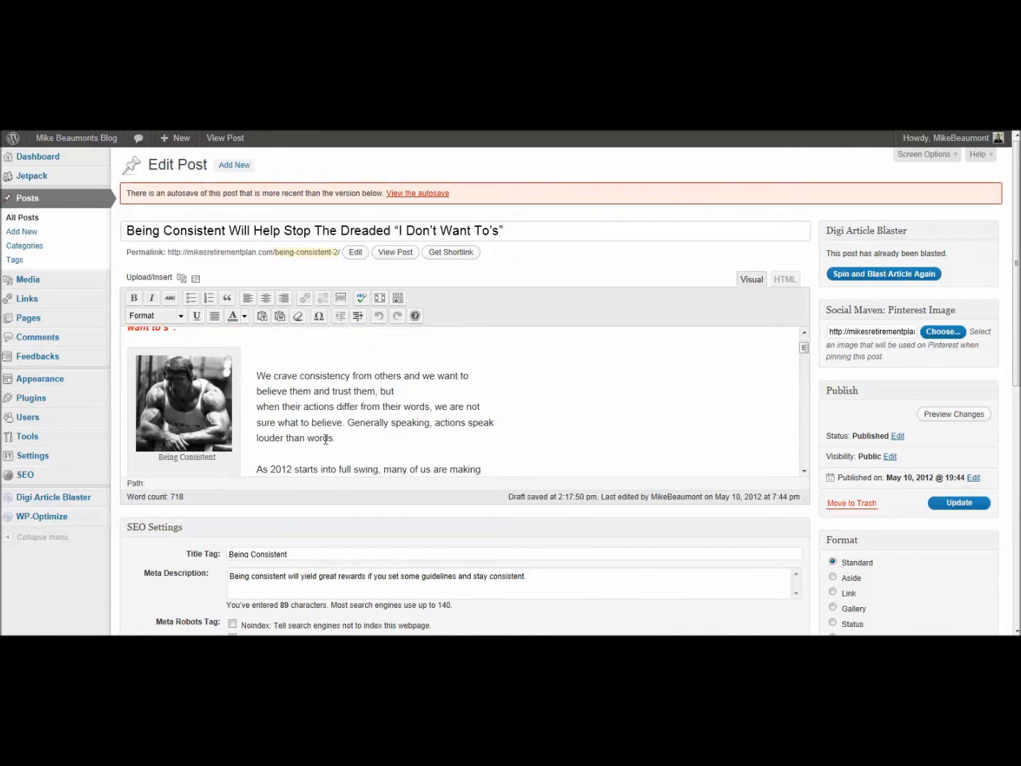
{"action": "scroll", "coordinate": [585, 405], "scroll_direction": "down", "scroll_amount": 3}
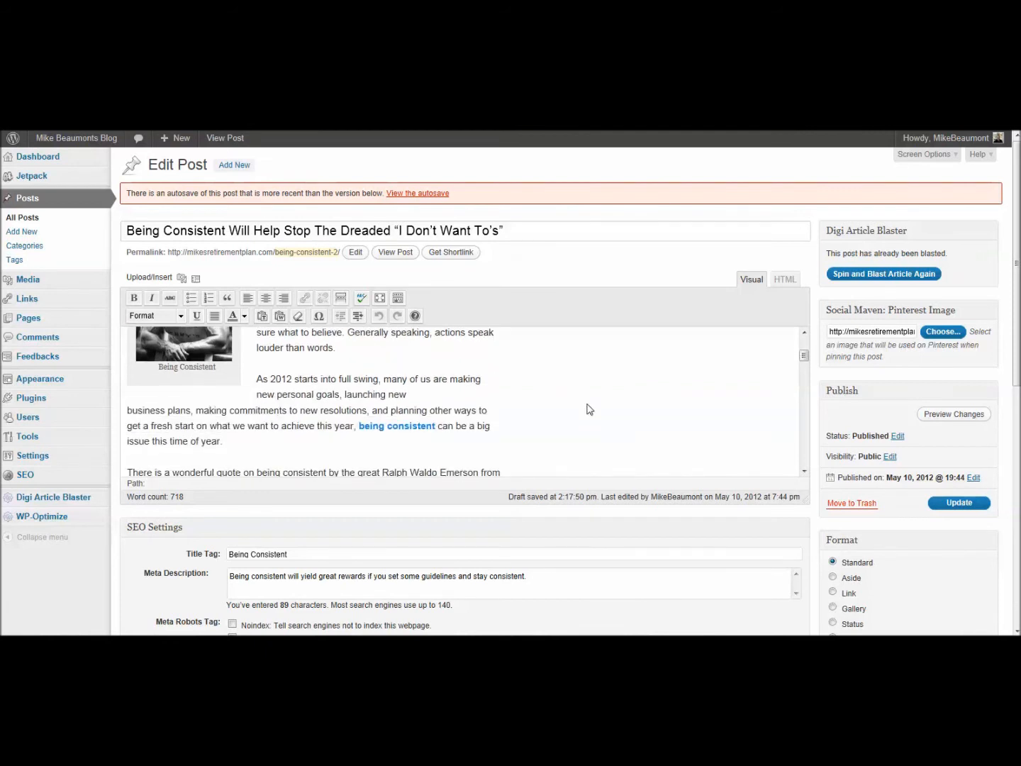
Step: Turn "wonderful" in the Ralph Waldo Emerson quote paragraph into the spin group {wonderful|splendid|fantastic}
{"action": "scroll", "coordinate": [589, 410], "scroll_direction": "down", "scroll_amount": 1}
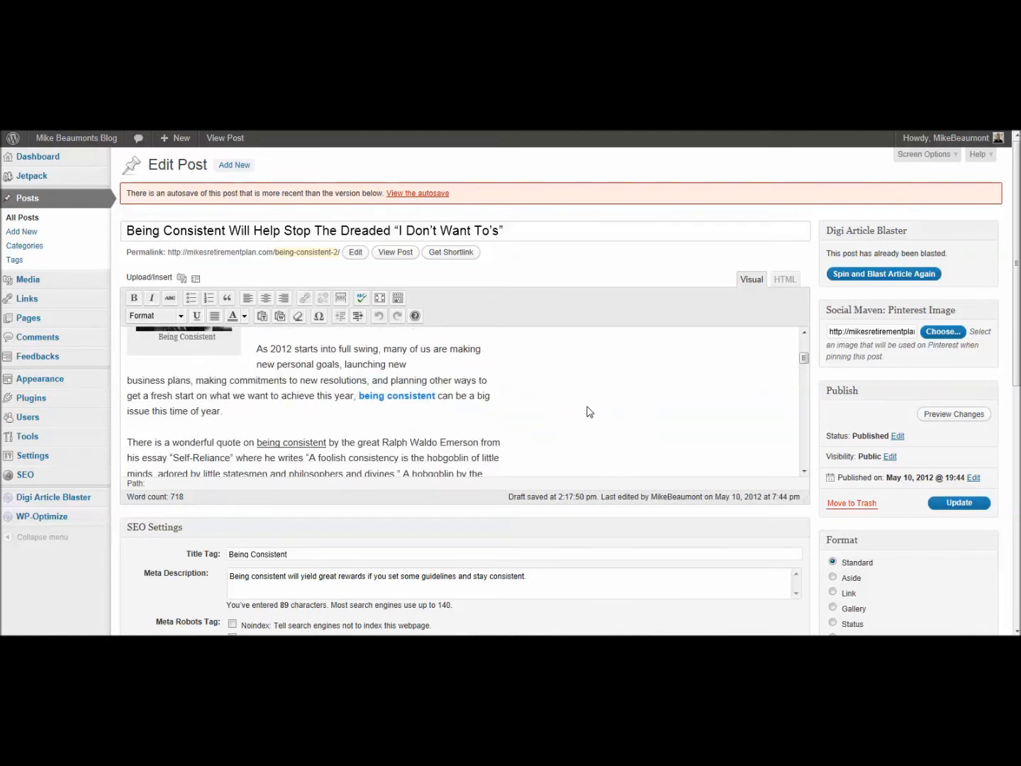
{"action": "scroll", "coordinate": [588, 412], "scroll_direction": "down", "scroll_amount": 2}
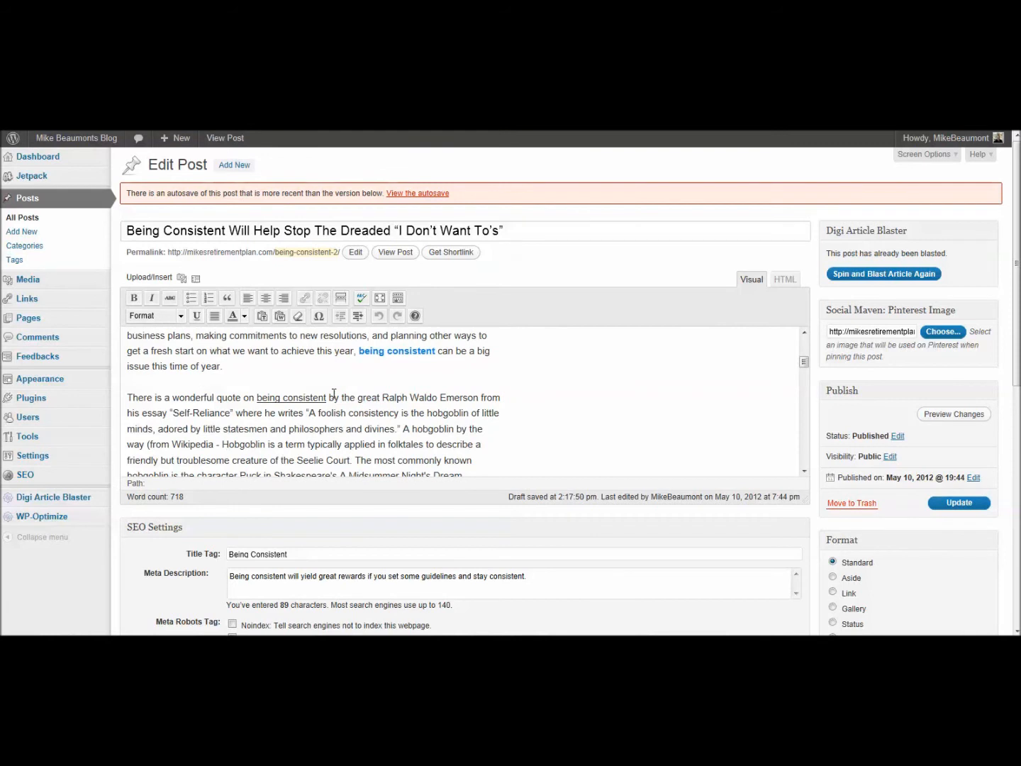
{"action": "left_click", "coordinate": [173, 397]}
{"action": "type", "text": "("}
{"action": "key", "text": "Right"}
{"action": "key", "text": "Right"}
{"action": "key", "text": "Right"}
{"action": "key", "text": "Right"}
{"action": "key", "text": "Right"}
{"action": "key", "text": "Right"}
{"action": "key", "text": "Right"}
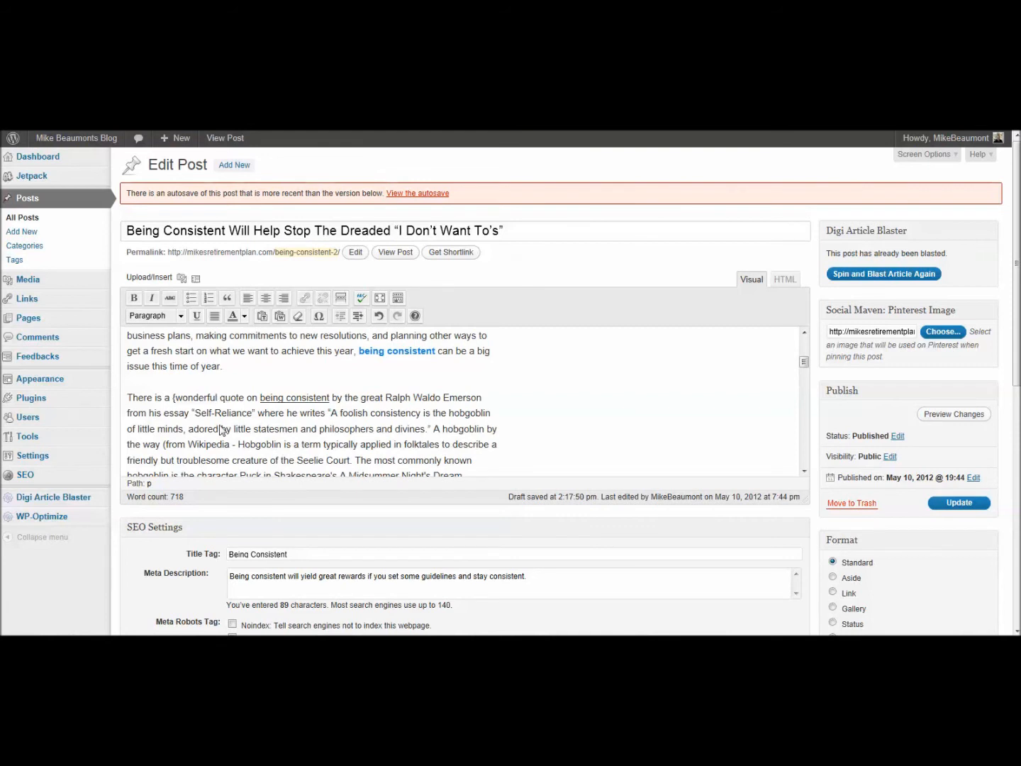
{"action": "type", "text": "|"}
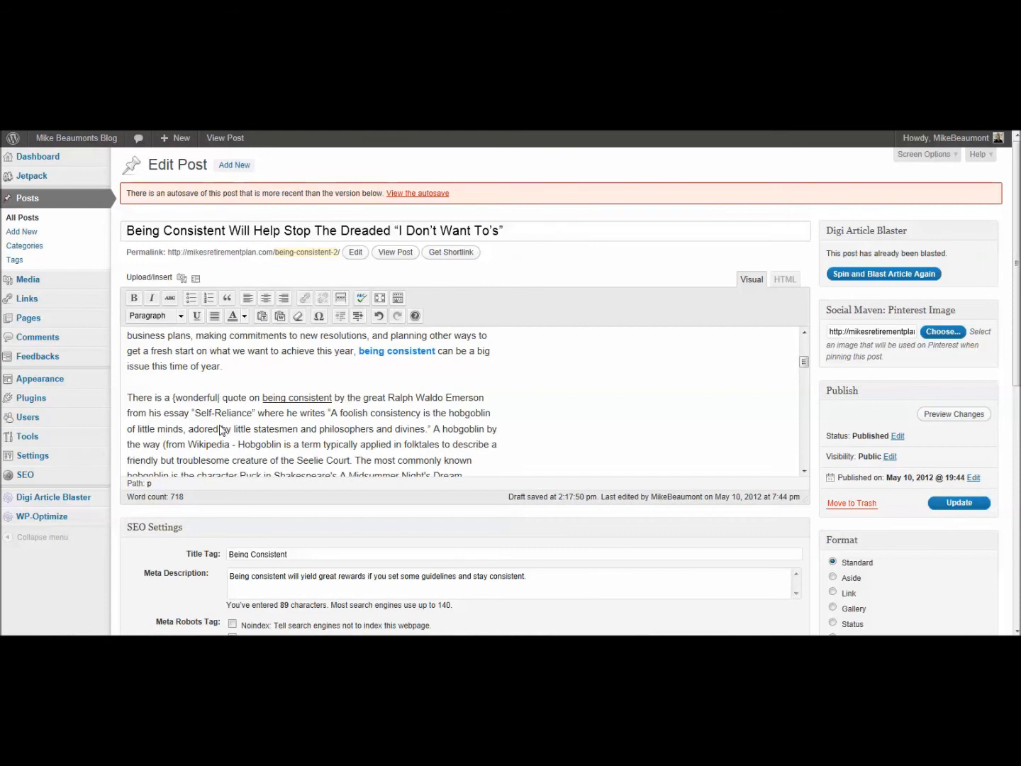
{"action": "type", "text": "splend"}
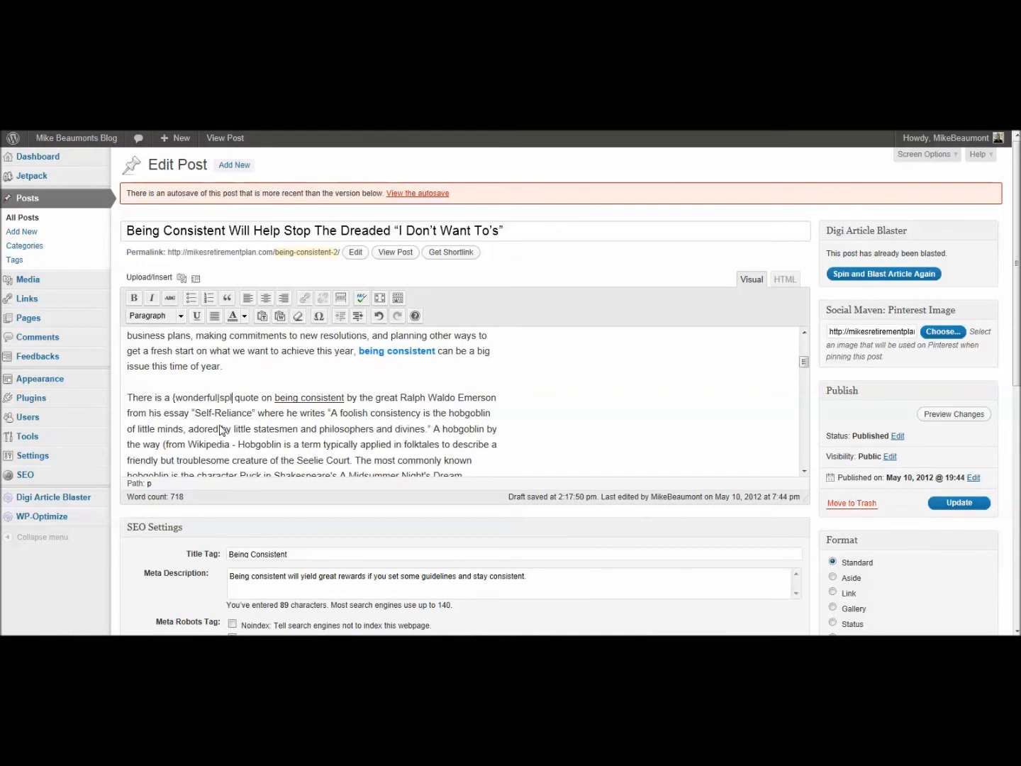
{"action": "type", "text": "id"}
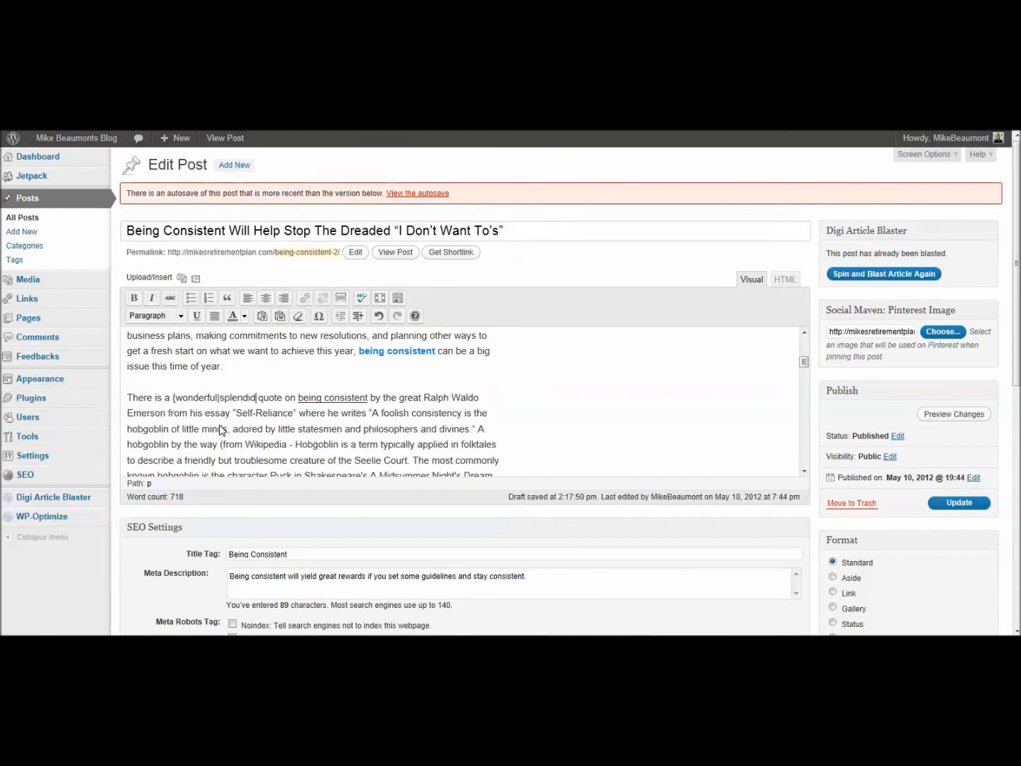
{"action": "type", "text": "|fantasit"}
{"action": "key", "text": "BackSpace"}
{"action": "key", "text": "BackSpace"}
{"action": "type", "text": "tic"}
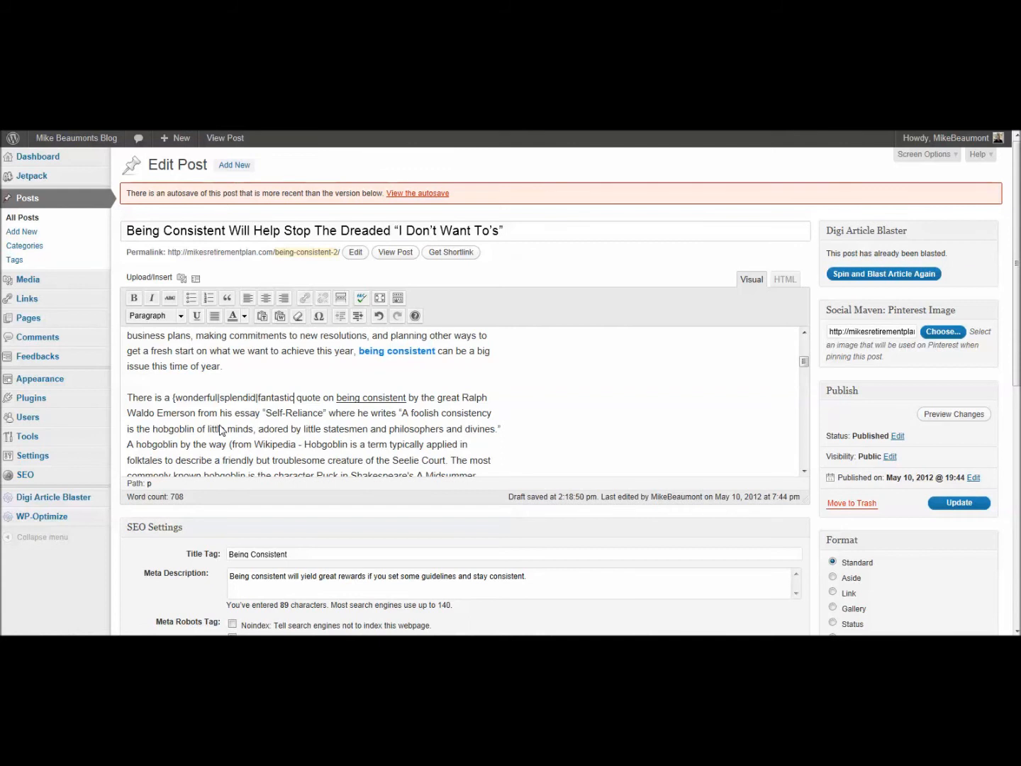
{"action": "type", "text": "}"}
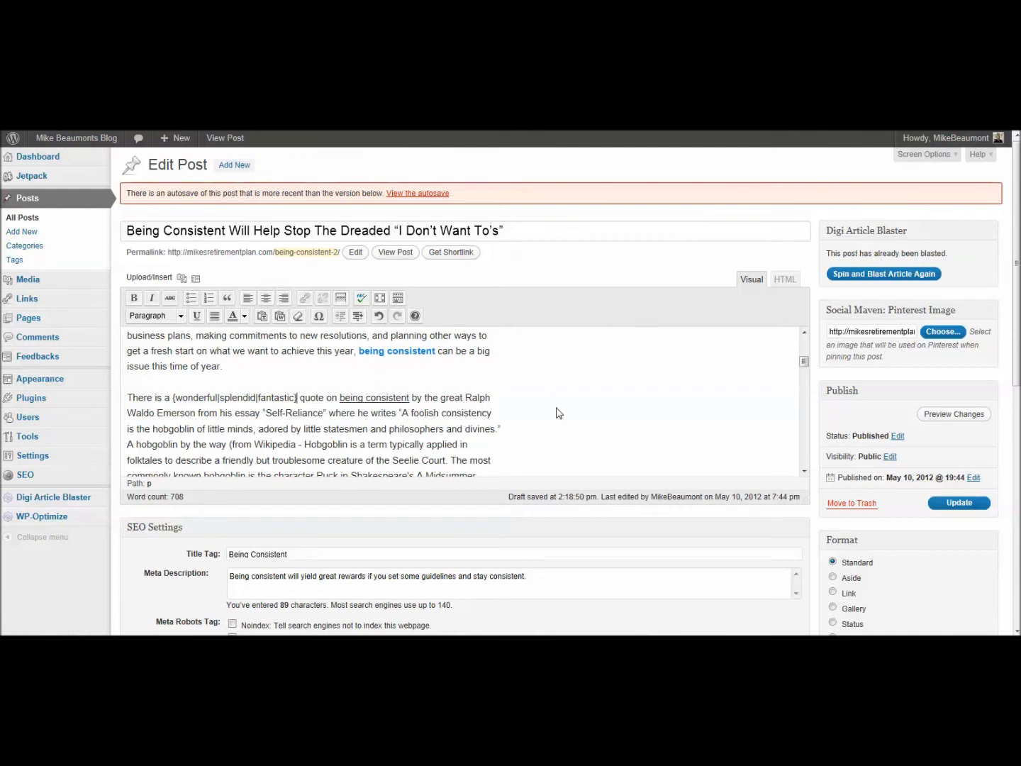
Step: Turn "important" in the sentence below the "Let's Talk About Why Being Consistent Is So Important" heading into the spin group {important|vital|critical}
{"action": "scroll", "coordinate": [559, 412], "scroll_direction": "down", "scroll_amount": 2}
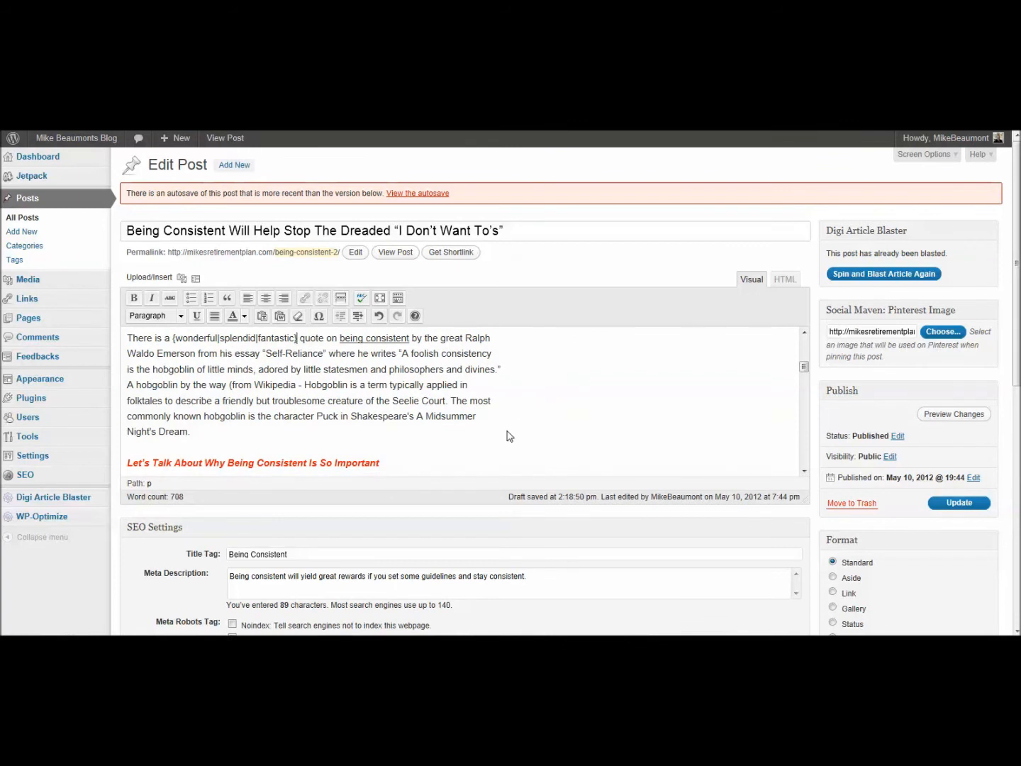
{"action": "scroll", "coordinate": [510, 434], "scroll_direction": "down", "scroll_amount": 2}
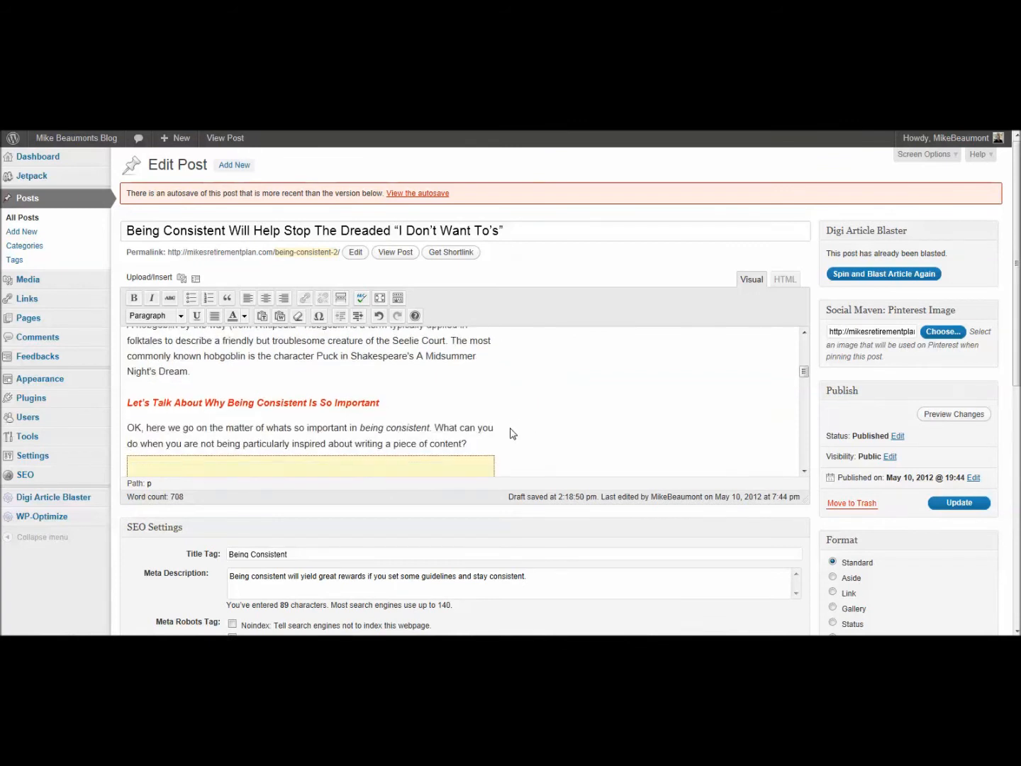
{"action": "scroll", "coordinate": [513, 433], "scroll_direction": "down", "scroll_amount": 1}
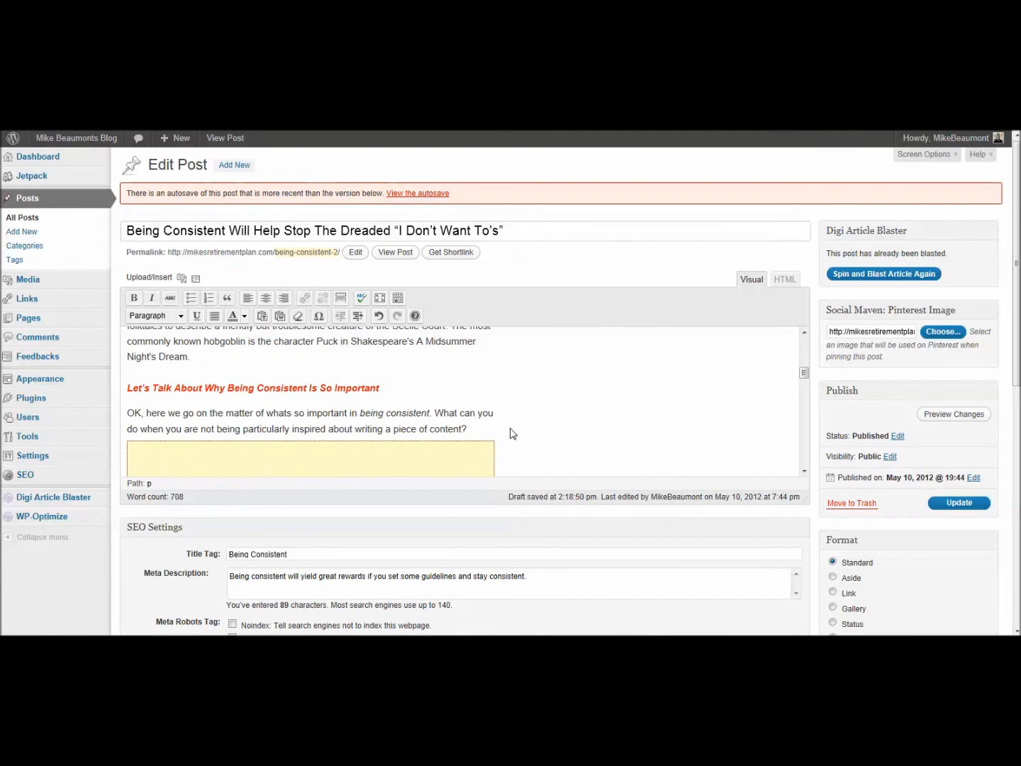
{"action": "left_click", "coordinate": [308, 412]}
{"action": "type", "text": "("}
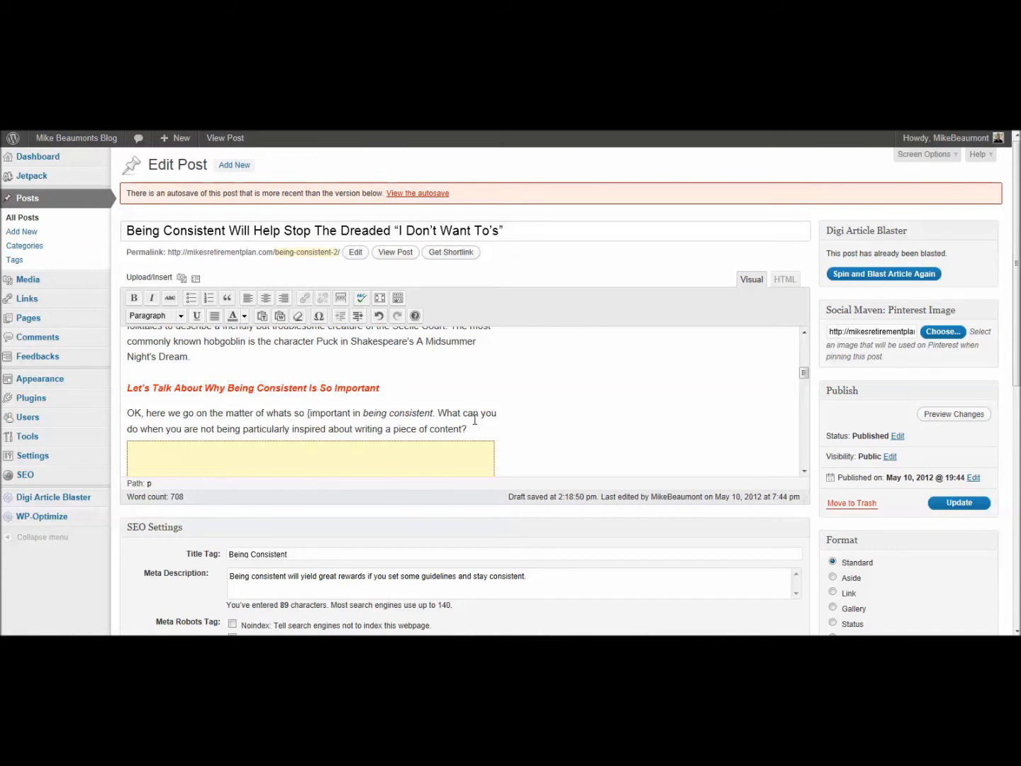
{"action": "key", "text": "Right"}
{"action": "key", "text": "Right"}
{"action": "key", "text": "Right"}
{"action": "type", "text": ")"}
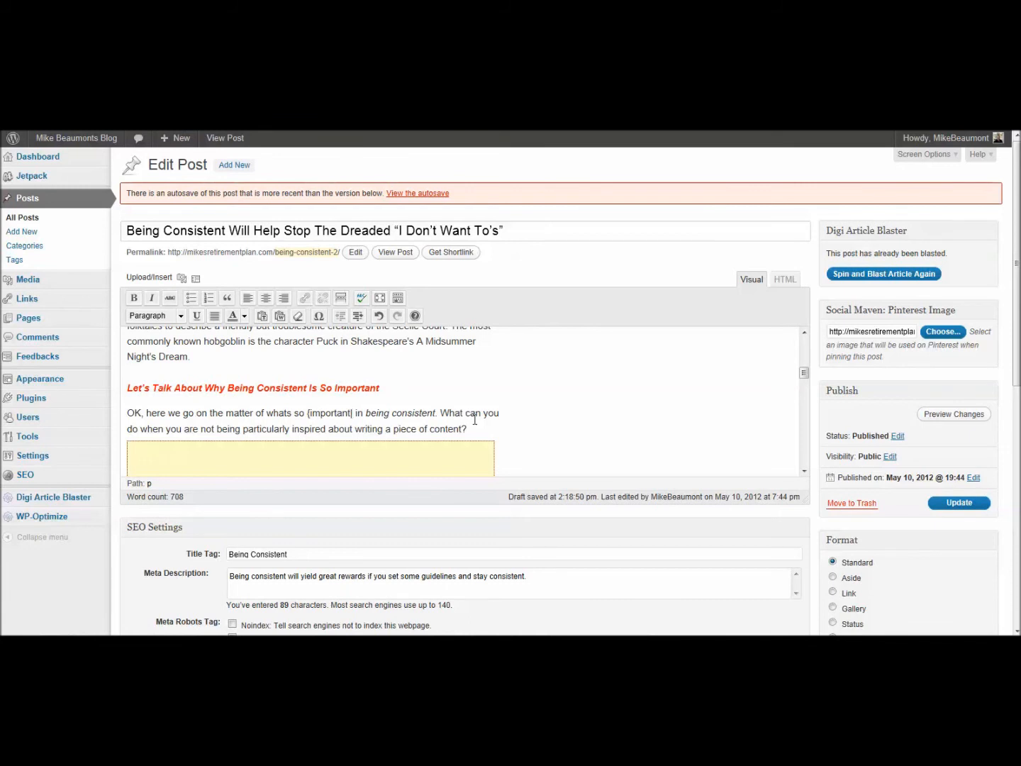
{"action": "type", "text": "vital"}
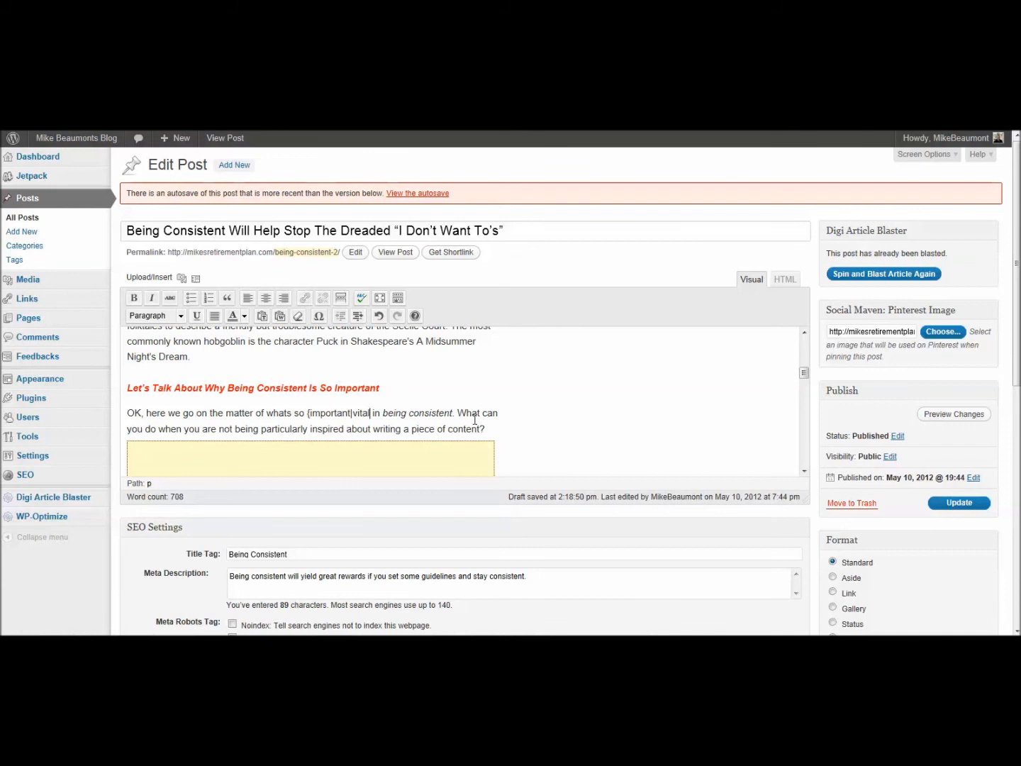
{"action": "type", "text": "|critical"}
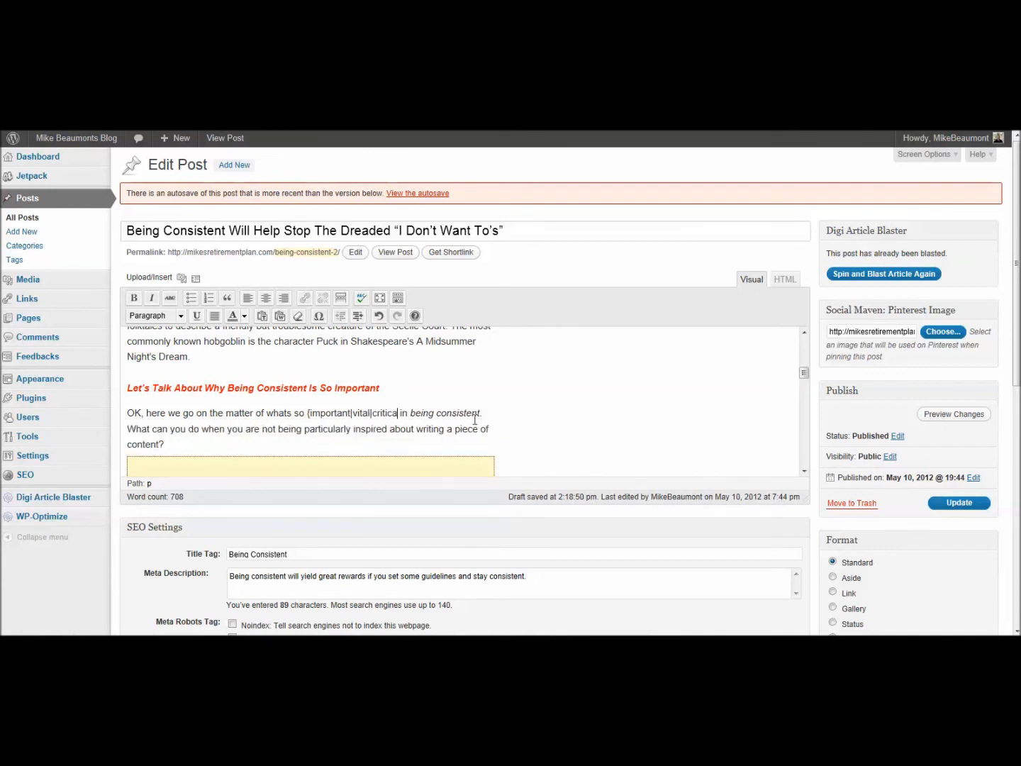
{"action": "type", "text": "}"}
Step: Read through the following paragraphs of the post and the settings below the editor, and return to the start of the text
{"action": "scroll", "coordinate": [586, 411], "scroll_direction": "down", "scroll_amount": 2}
{"action": "scroll", "coordinate": [585, 410], "scroll_direction": "down", "scroll_amount": 5}
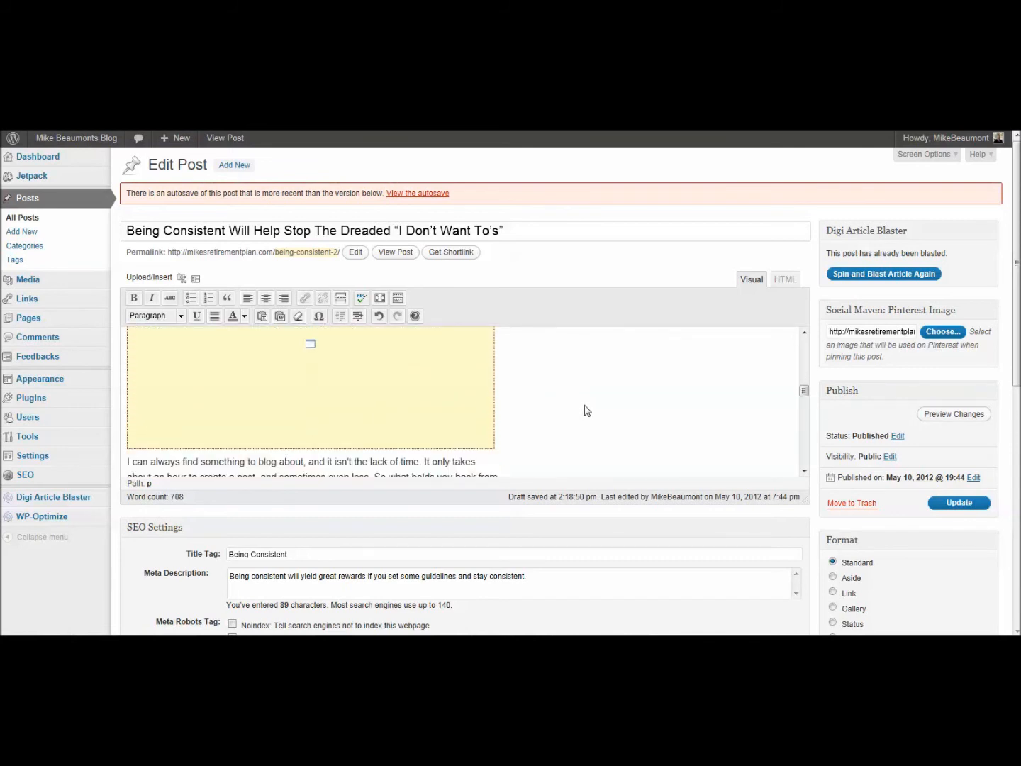
{"action": "scroll", "coordinate": [585, 412], "scroll_direction": "down", "scroll_amount": 1}
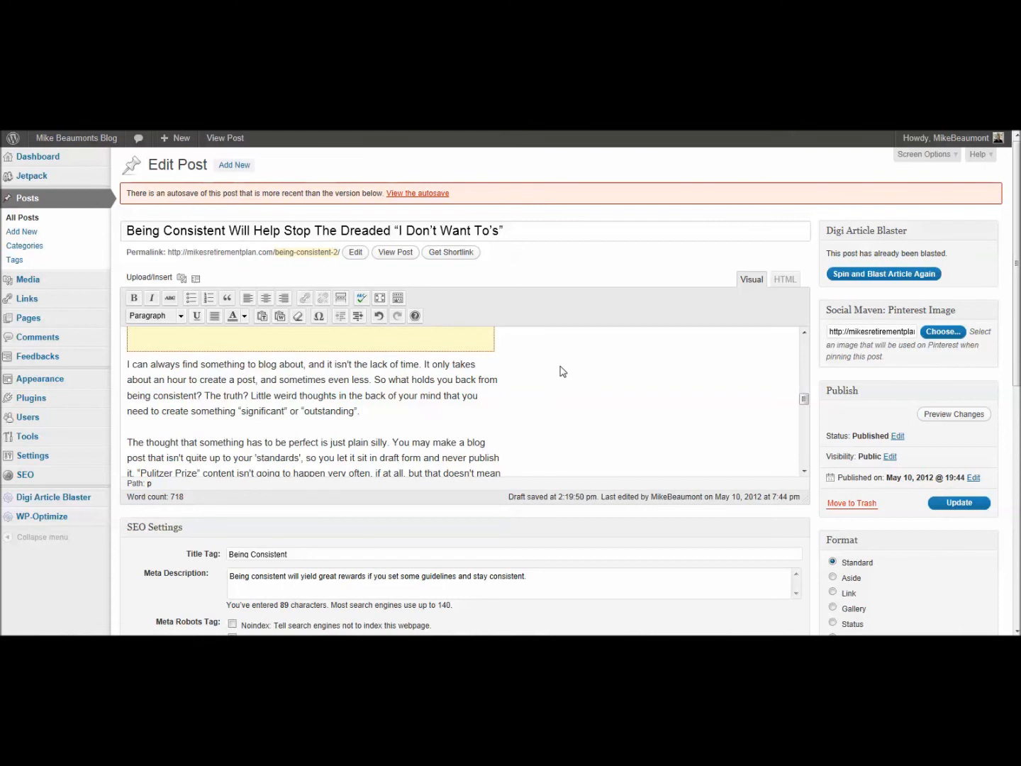
{"action": "scroll", "coordinate": [568, 390], "scroll_direction": "down", "scroll_amount": 2}
{"action": "scroll", "coordinate": [894, 475], "scroll_direction": "down", "scroll_amount": 3}
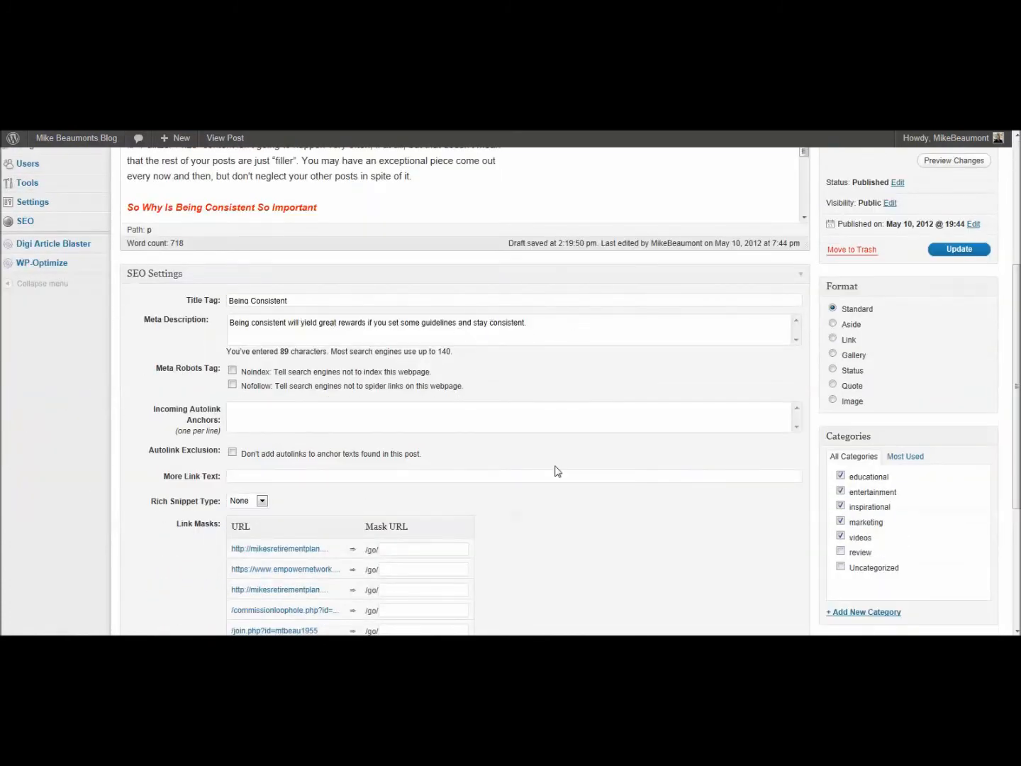
{"action": "scroll", "coordinate": [582, 541], "scroll_direction": "down", "scroll_amount": 3}
{"action": "scroll", "coordinate": [604, 526], "scroll_direction": "up", "scroll_amount": 6}
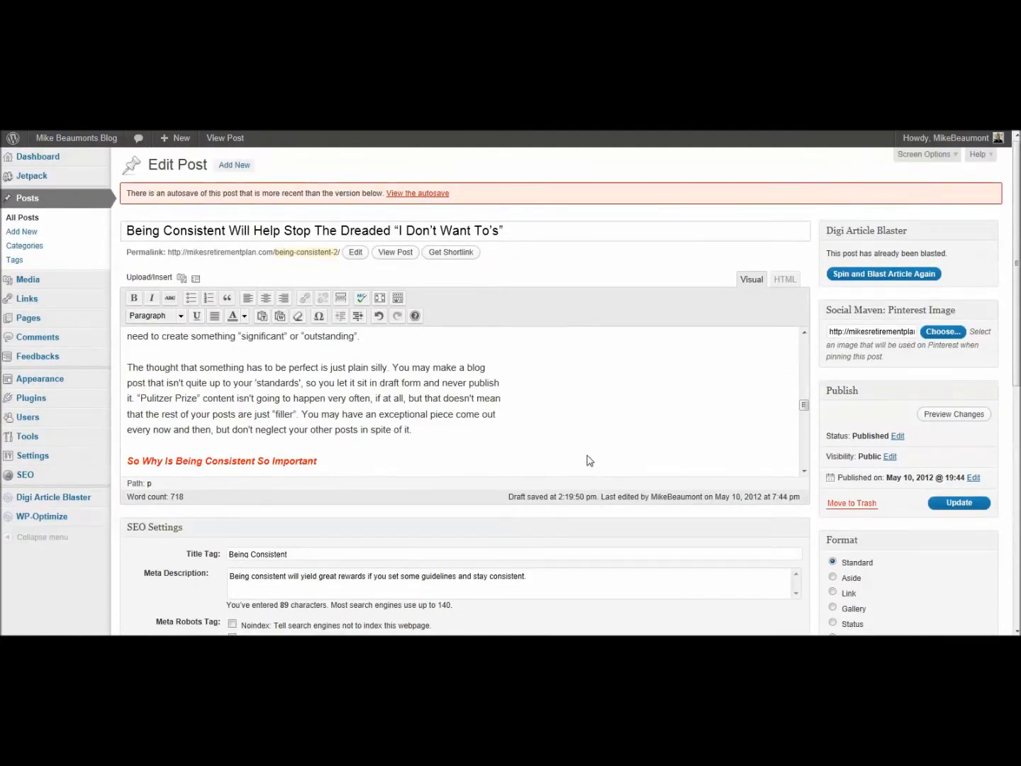
{"action": "scroll", "coordinate": [635, 449], "scroll_direction": "up", "scroll_amount": 2}
{"action": "scroll", "coordinate": [656, 449], "scroll_direction": "up", "scroll_amount": 4}
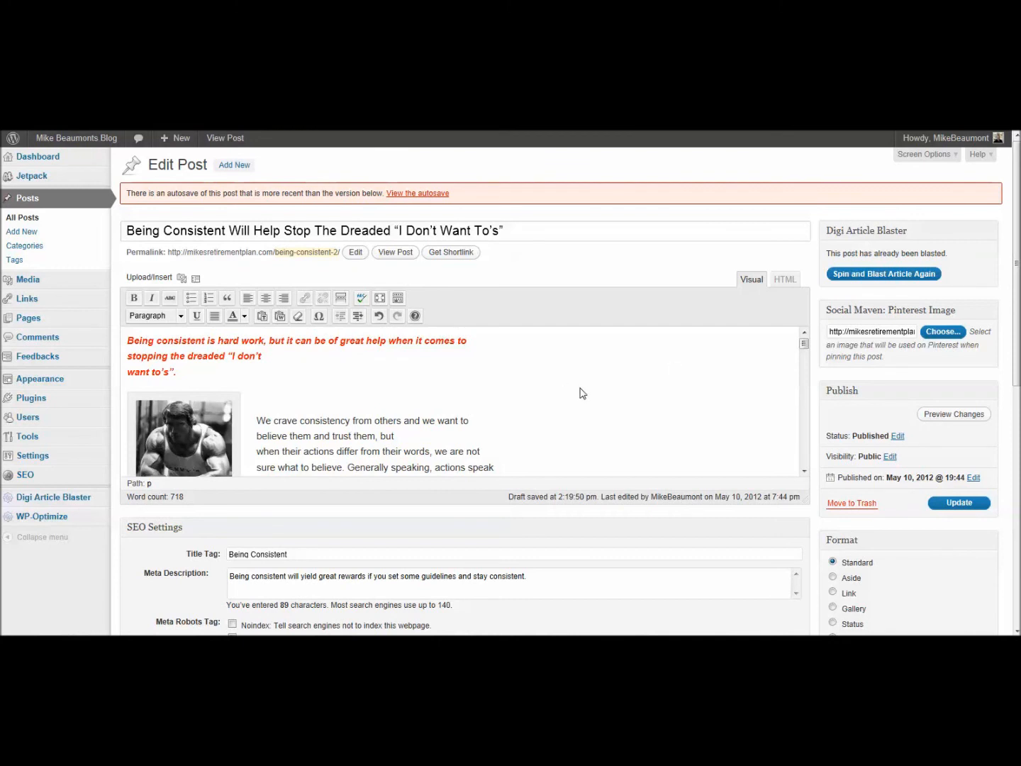
Step: Select the entire body content of the post in the editor
{"action": "key", "text": "ctrl+a"}
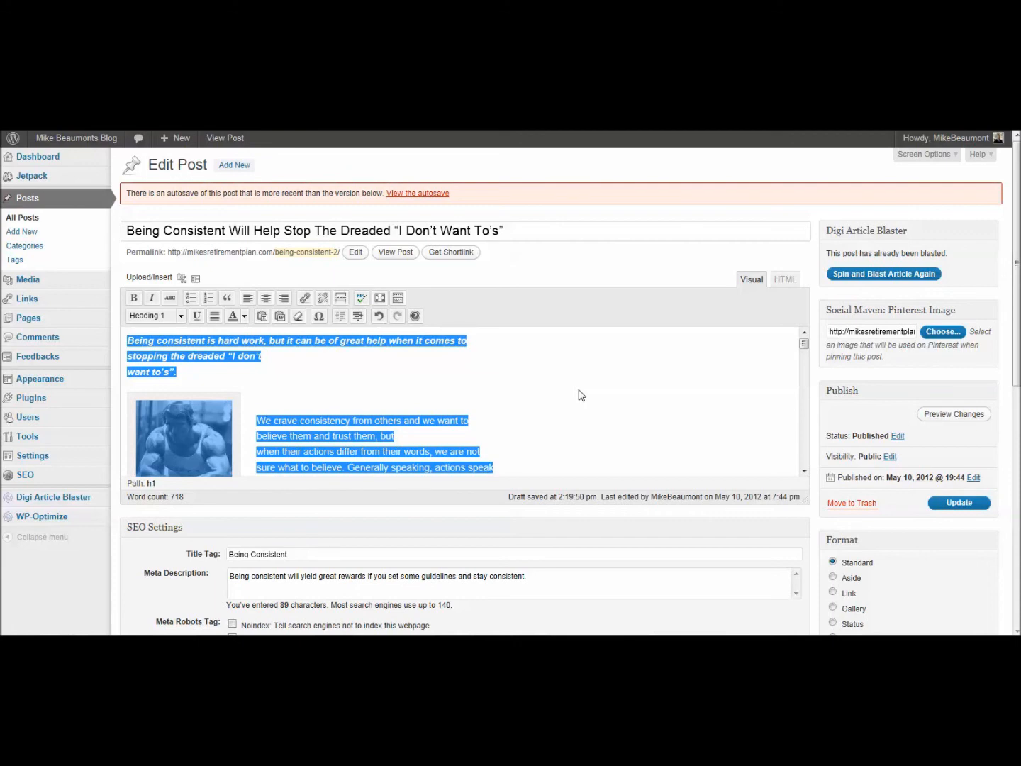
{"action": "left_click", "coordinate": [61, 209]}
{"action": "left_click", "coordinate": [481, 361]}
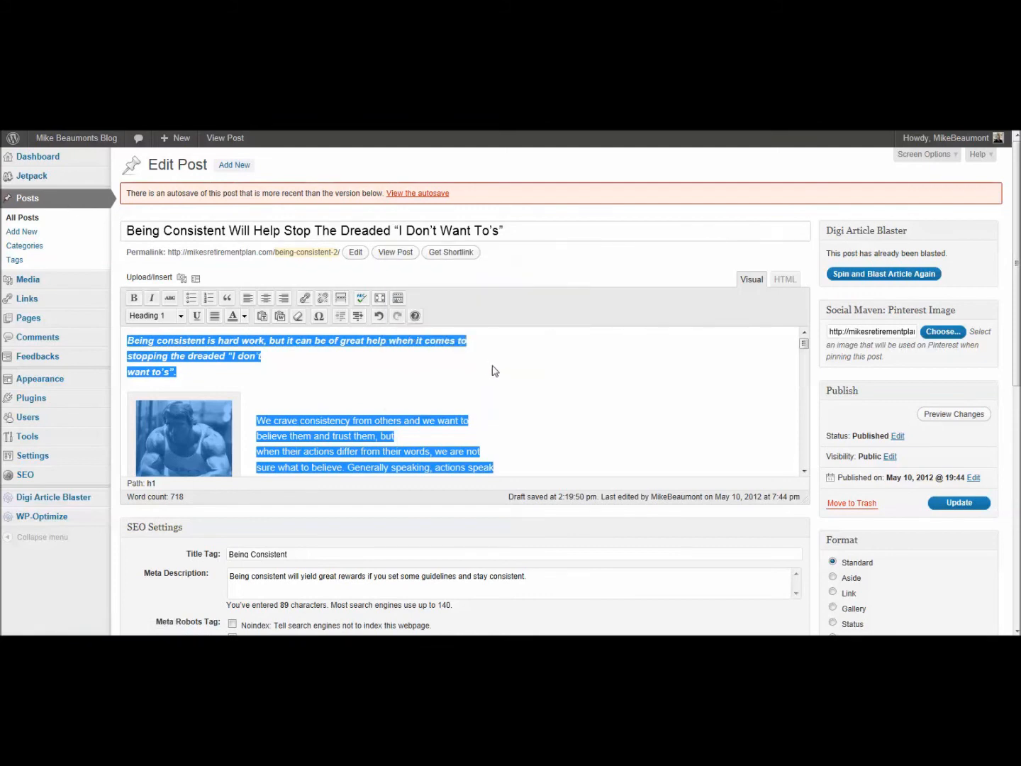